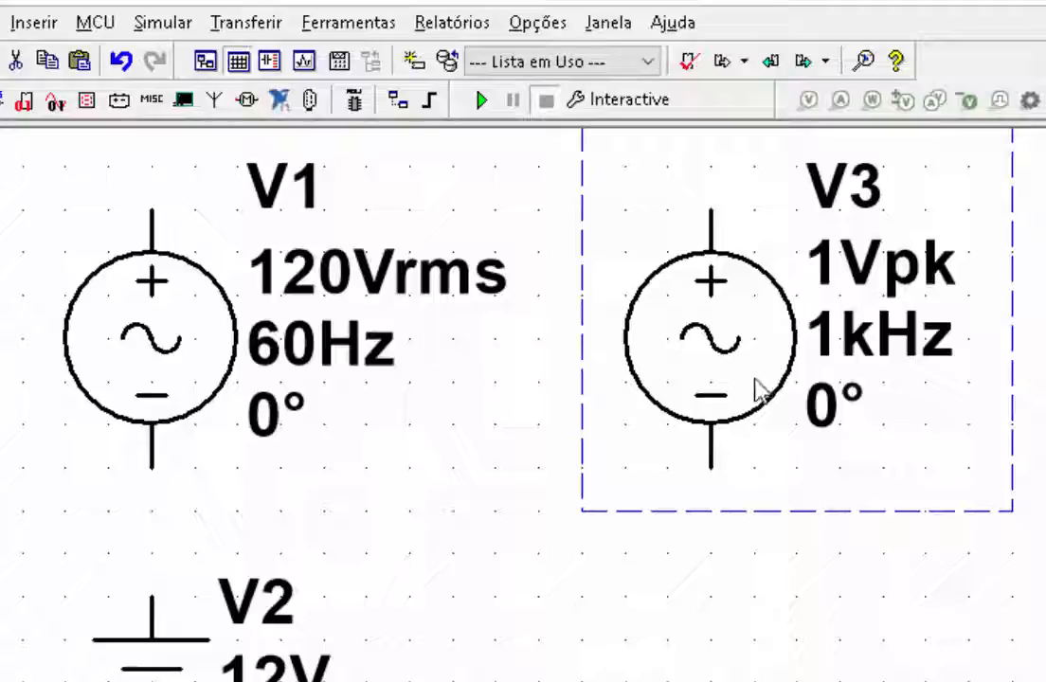
Set the frequency of AC voltage source V3 to 60 Hz.
{"action": "left_click", "coordinate": [739, 547]}
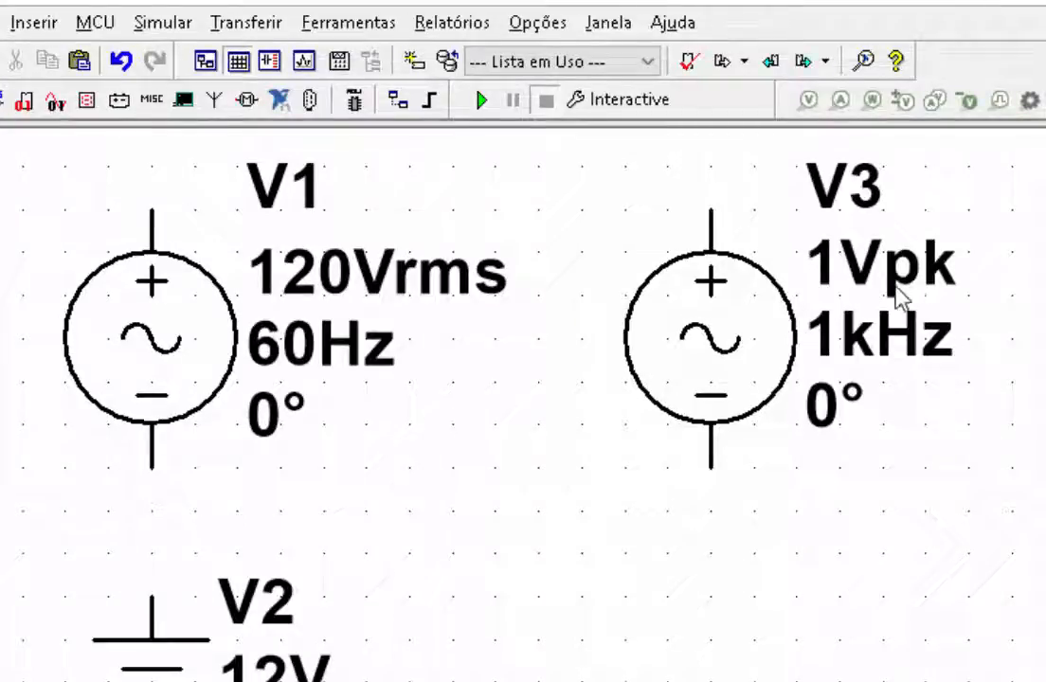
{"action": "double_click", "coordinate": [743, 374]}
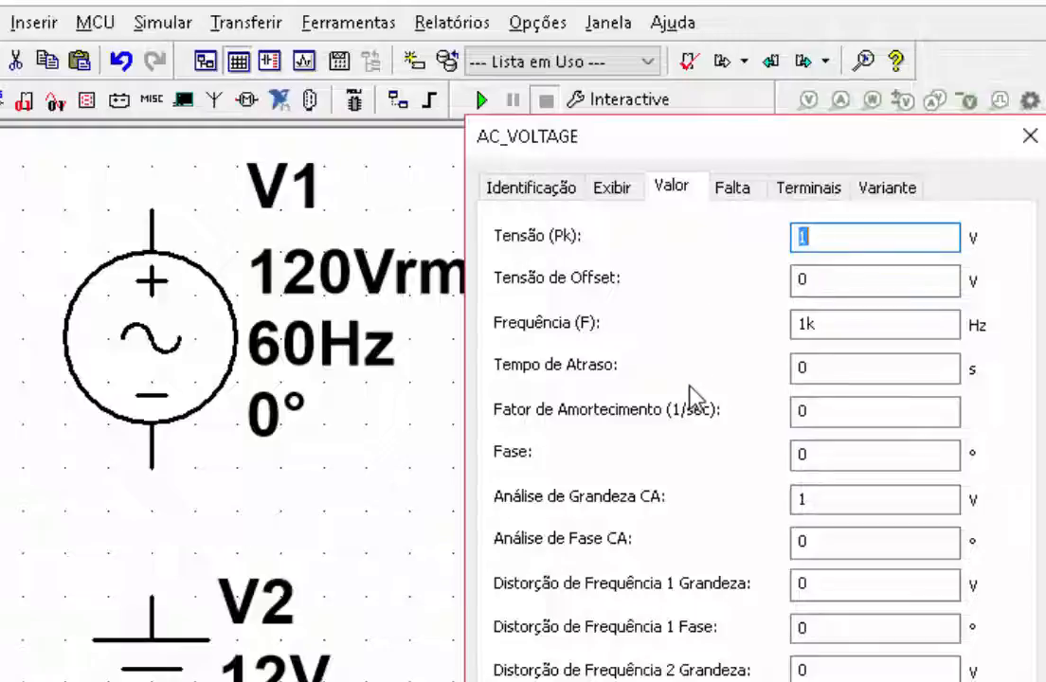
{"action": "left_click", "coordinate": [855, 327]}
{"action": "left_click_drag", "start_coordinate": [836, 327], "coordinate": [774, 339]}
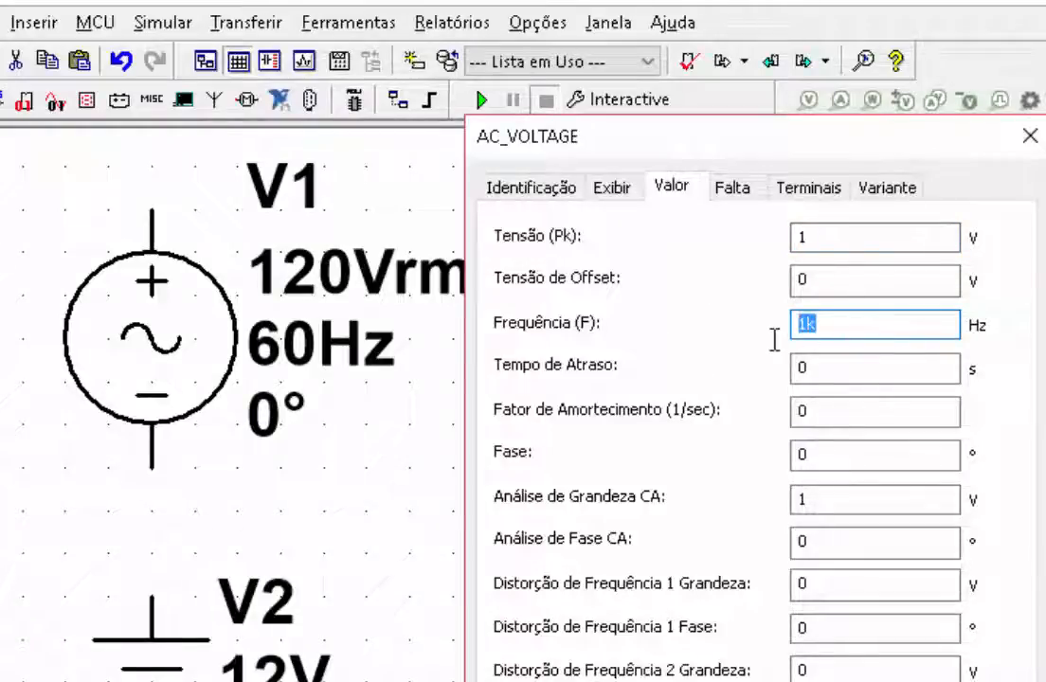
{"action": "type", "text": "60"}
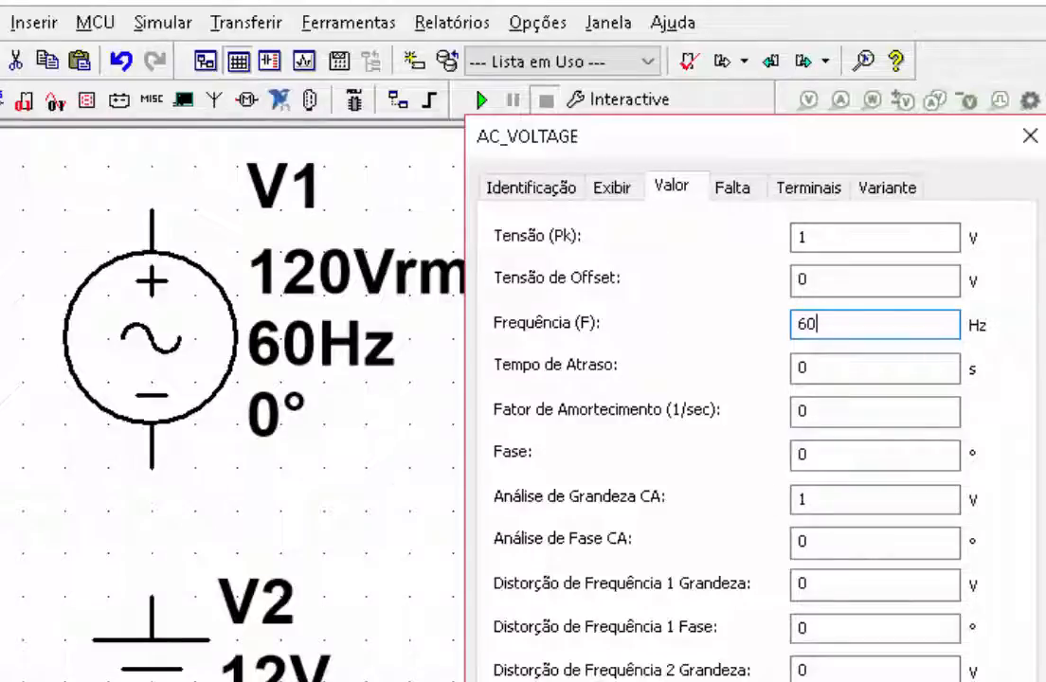
{"action": "key", "text": "Return"}
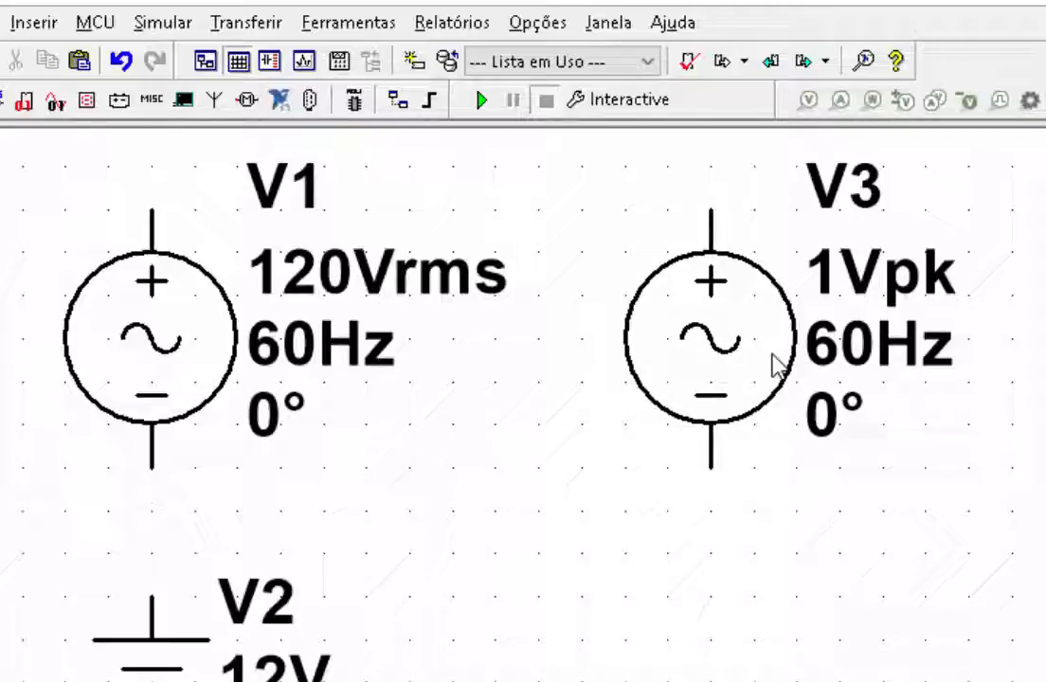
Set the RMS voltage of AC power source V1 to 5 V.
{"action": "double_click", "coordinate": [154, 346]}
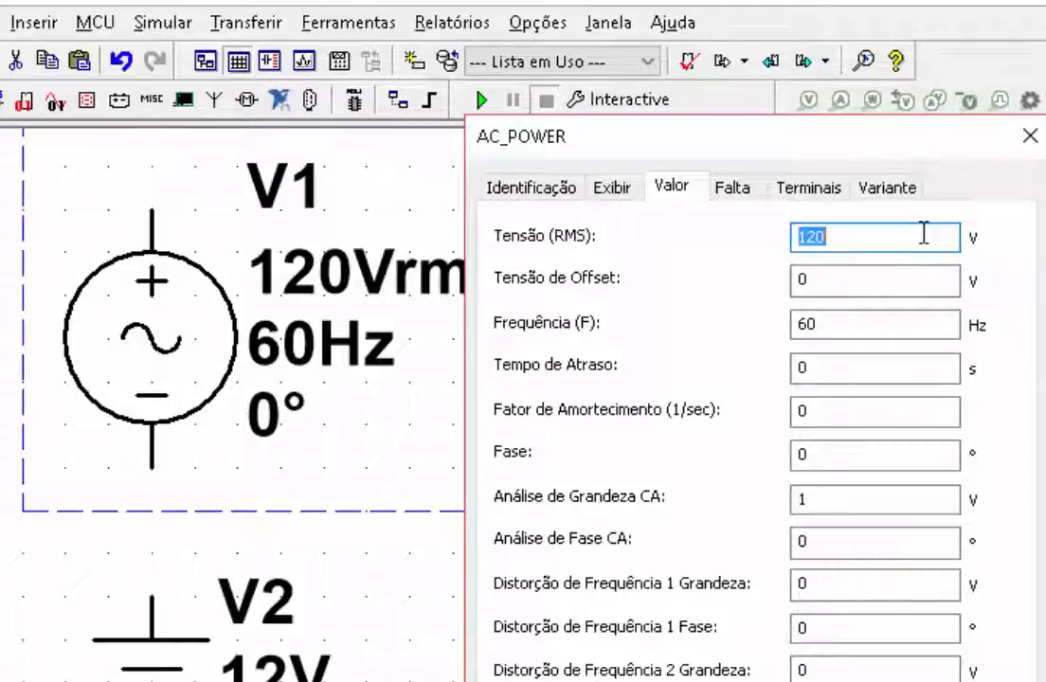
{"action": "type", "text": "5"}
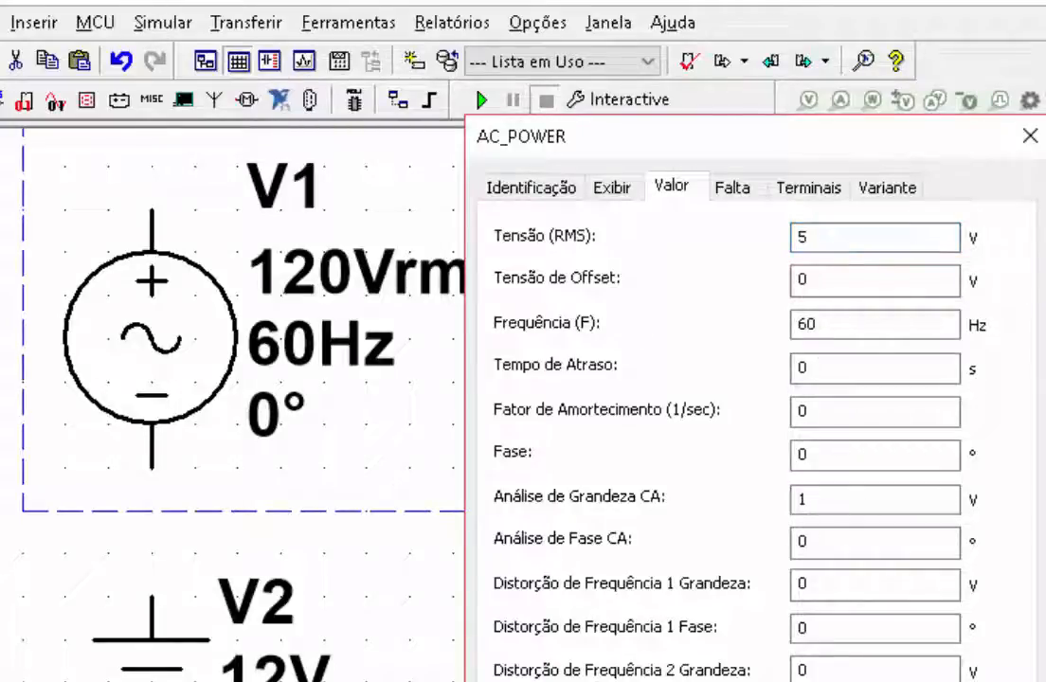
{"action": "key", "text": "Return"}
Set the peak voltage of AC voltage source V3 to 5 V.
{"action": "double_click", "coordinate": [752, 308]}
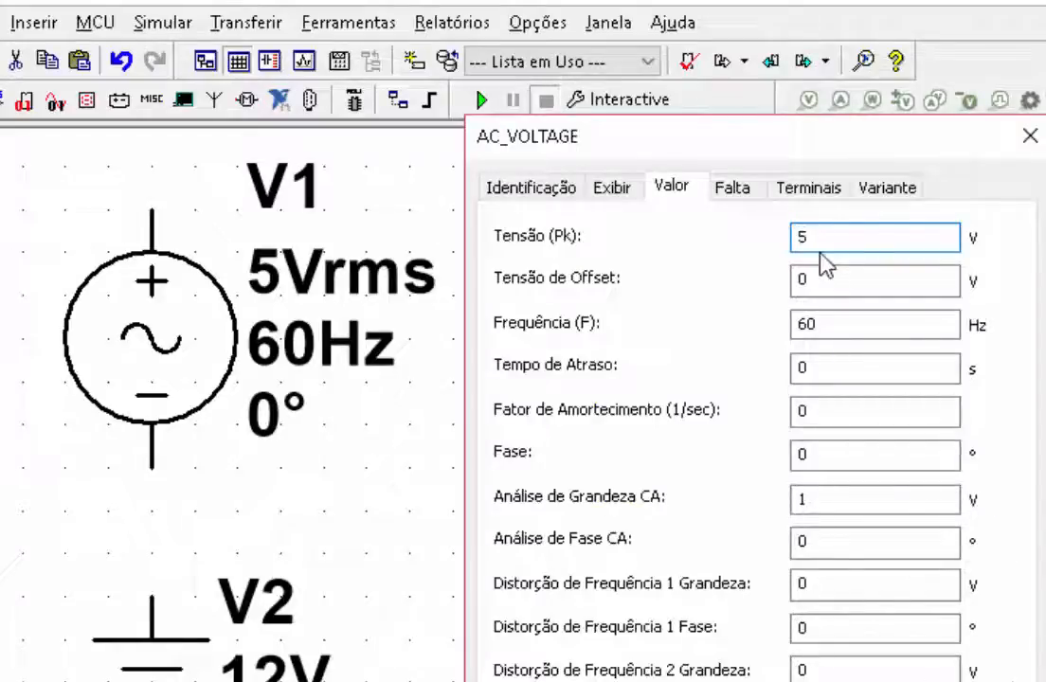
{"action": "type", "text": "5"}
{"action": "key", "text": "Return"}
{"action": "scroll", "coordinate": [710, 436], "scroll_direction": "down", "scroll_amount": 4}
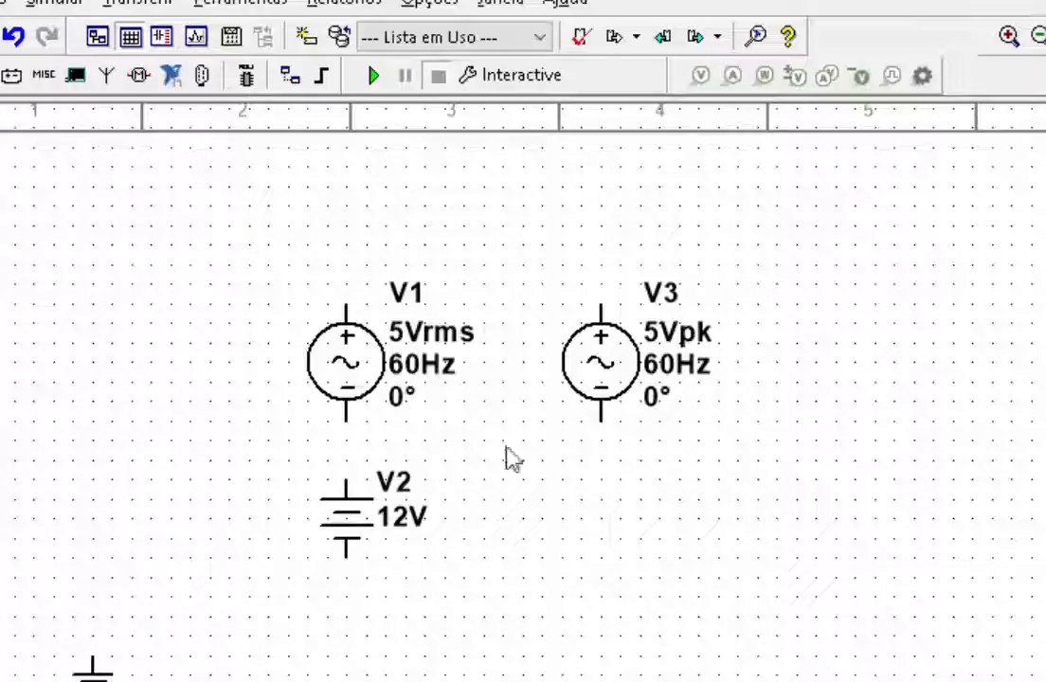
{"action": "scroll", "coordinate": [452, 289], "scroll_direction": "up", "scroll_amount": 1}
{"action": "scroll", "coordinate": [452, 289], "scroll_direction": "up", "scroll_amount": 1}
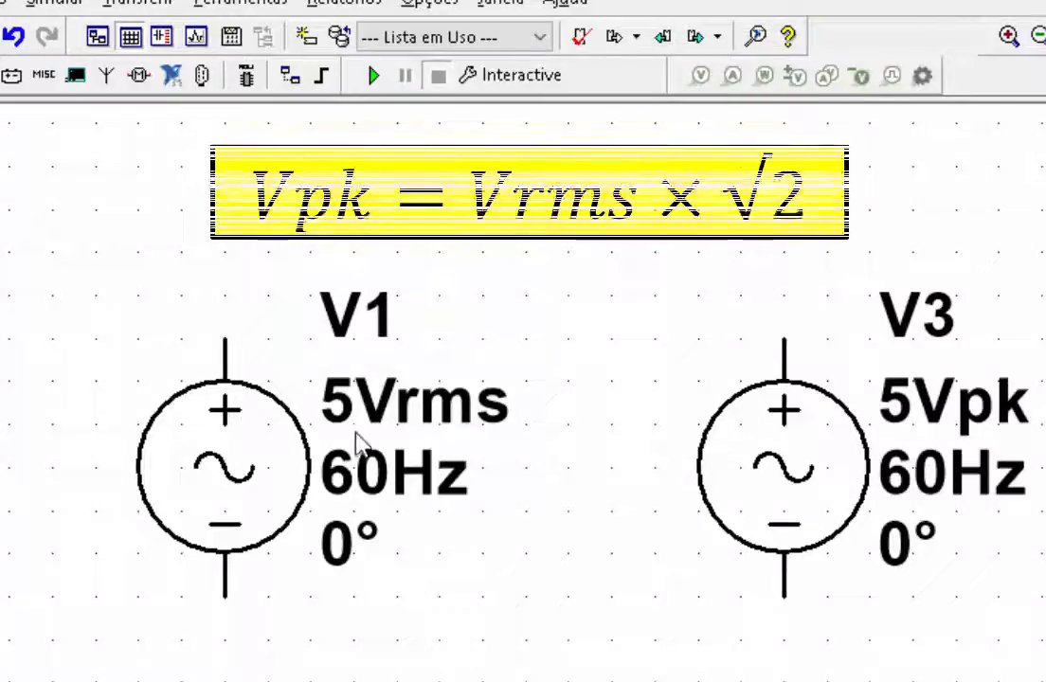
Move source V1 to the right side of V3, level with it.
{"action": "scroll", "coordinate": [225, 455], "scroll_direction": "down", "scroll_amount": 3}
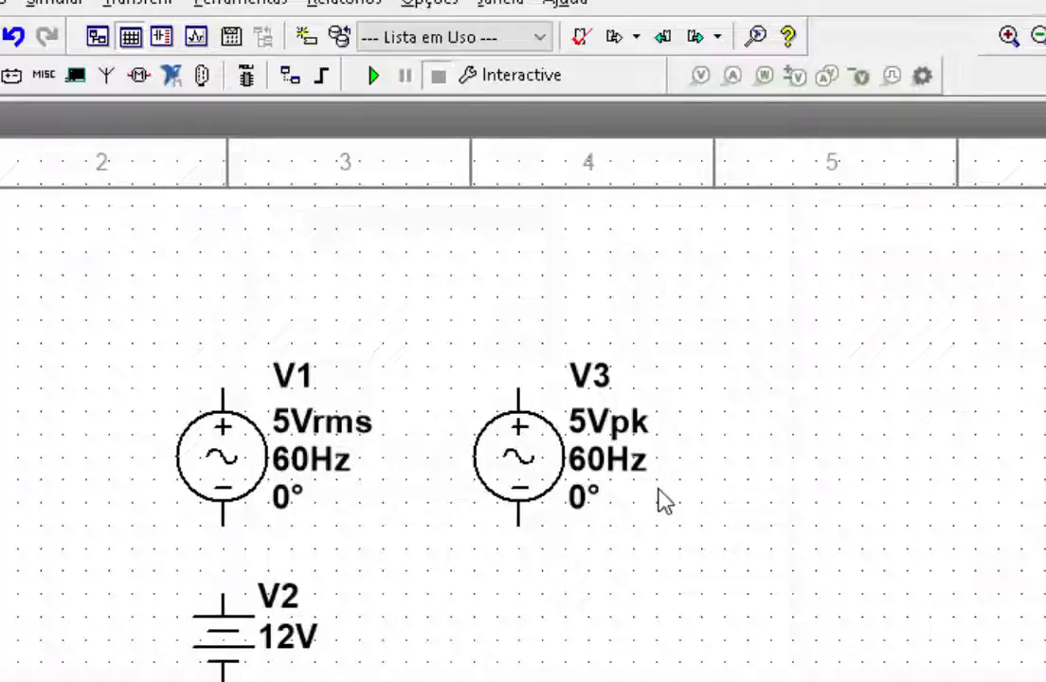
{"action": "left_click", "coordinate": [220, 459]}
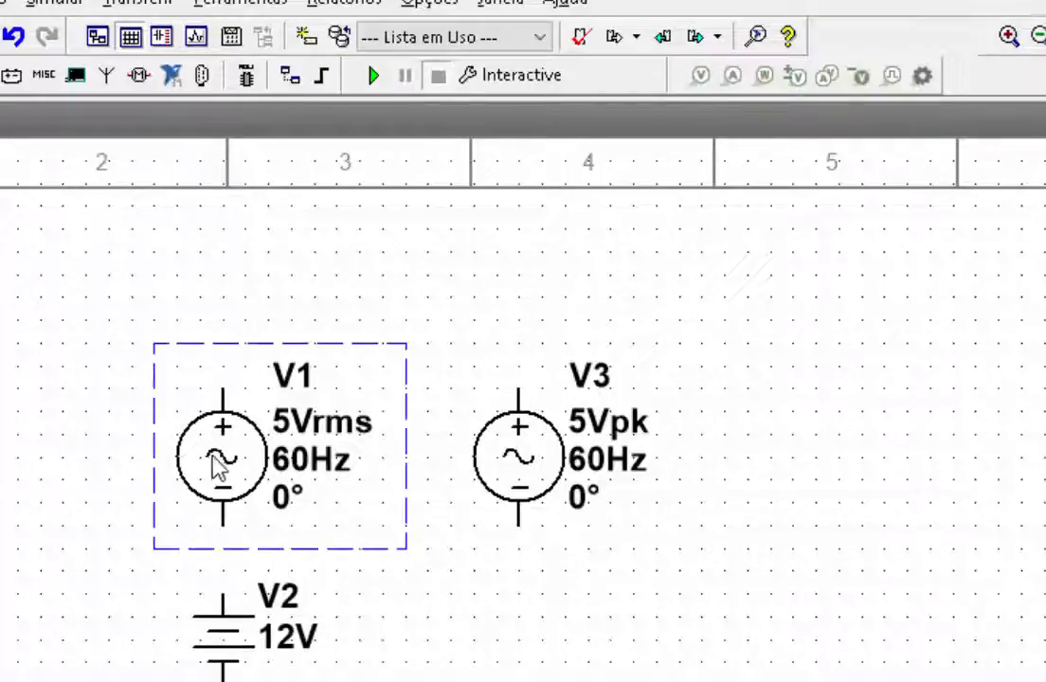
{"action": "left_click_drag", "start_coordinate": [220, 460], "coordinate": [715, 464]}
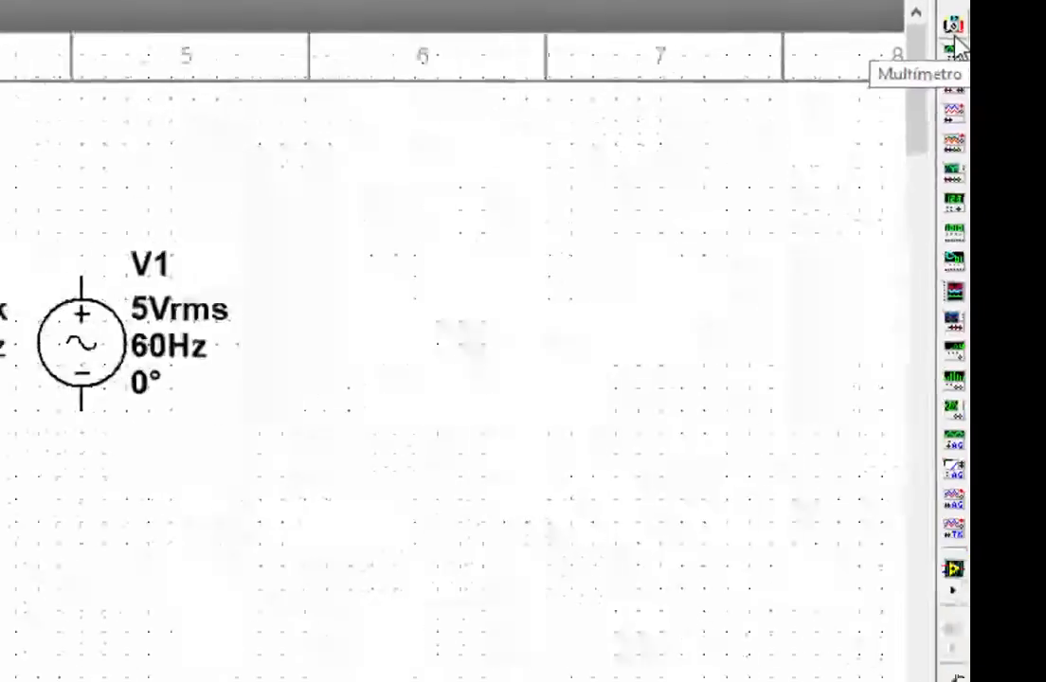
Add a four-channel oscilloscope and arrange it directly above the two AC sources V3 and V1, leaving room for wiring.
{"action": "left_click", "coordinate": [968, 122]}
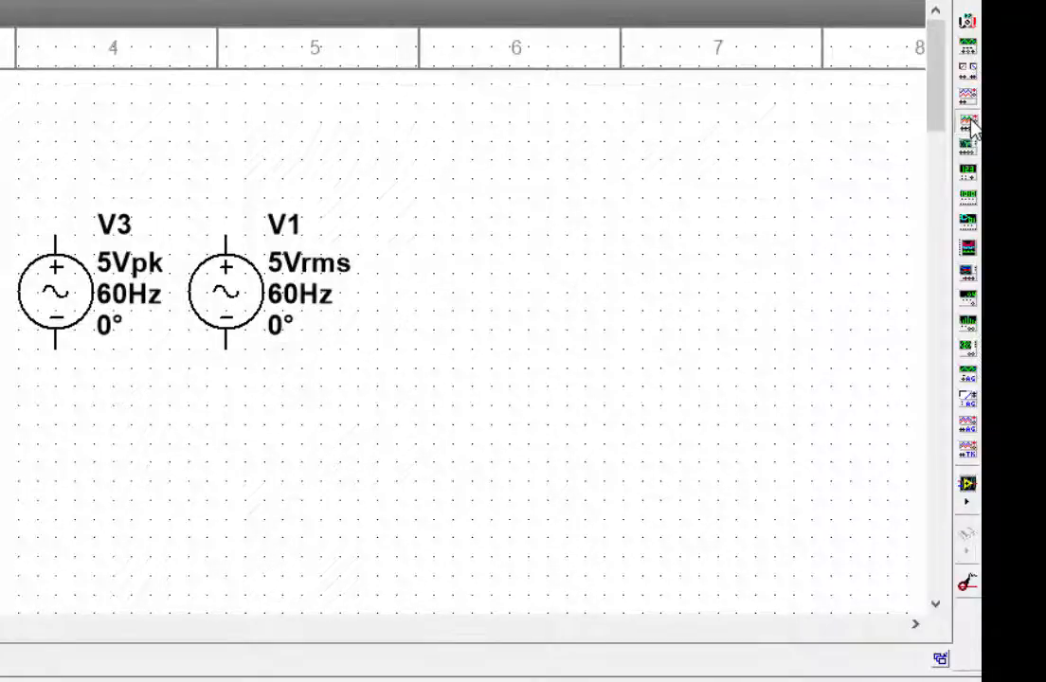
{"action": "left_click", "coordinate": [444, 256]}
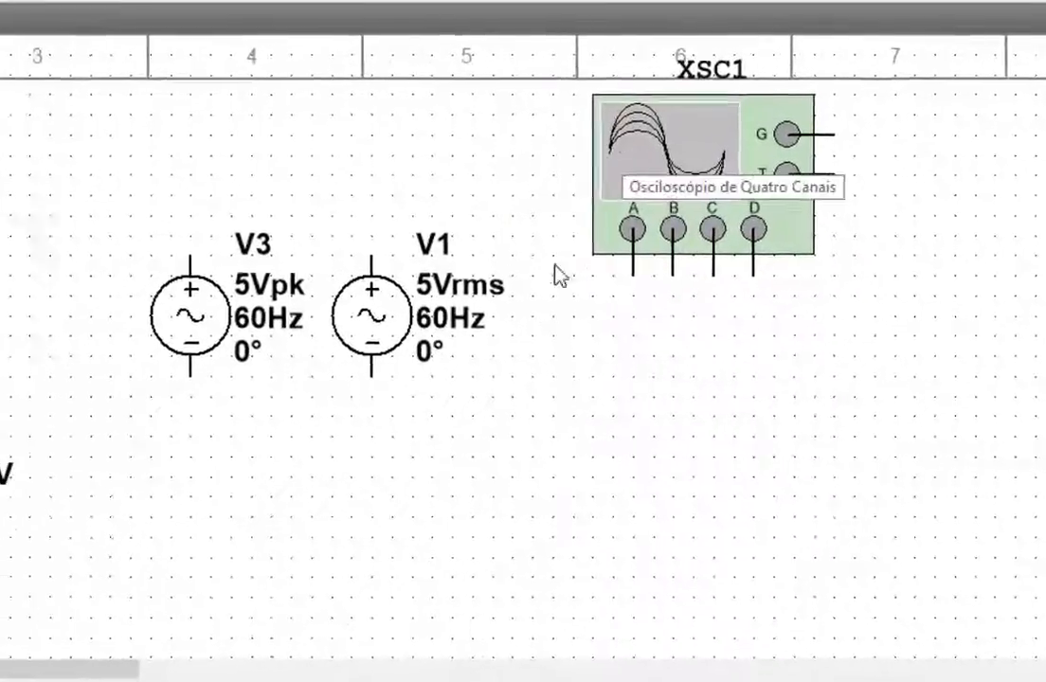
{"action": "left_click_drag", "start_coordinate": [227, 223], "coordinate": [647, 426]}
{"action": "left_click_drag", "start_coordinate": [362, 366], "coordinate": [496, 504]}
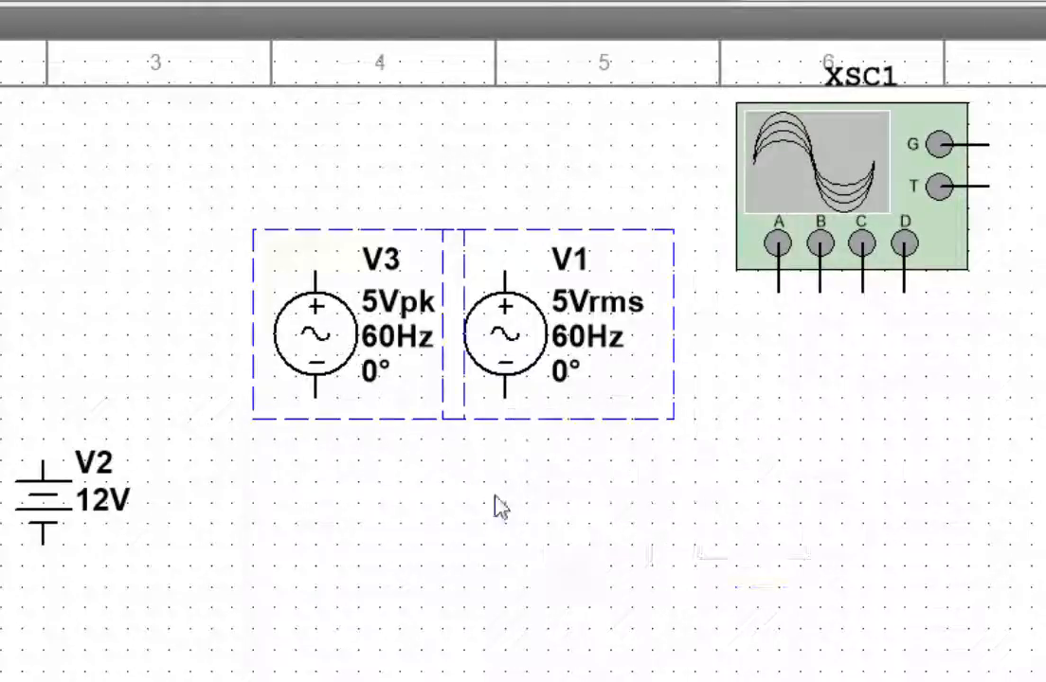
{"action": "left_click", "coordinate": [801, 189]}
{"action": "left_click_drag", "start_coordinate": [796, 201], "coordinate": [568, 227]}
{"action": "left_click", "coordinate": [918, 414]}
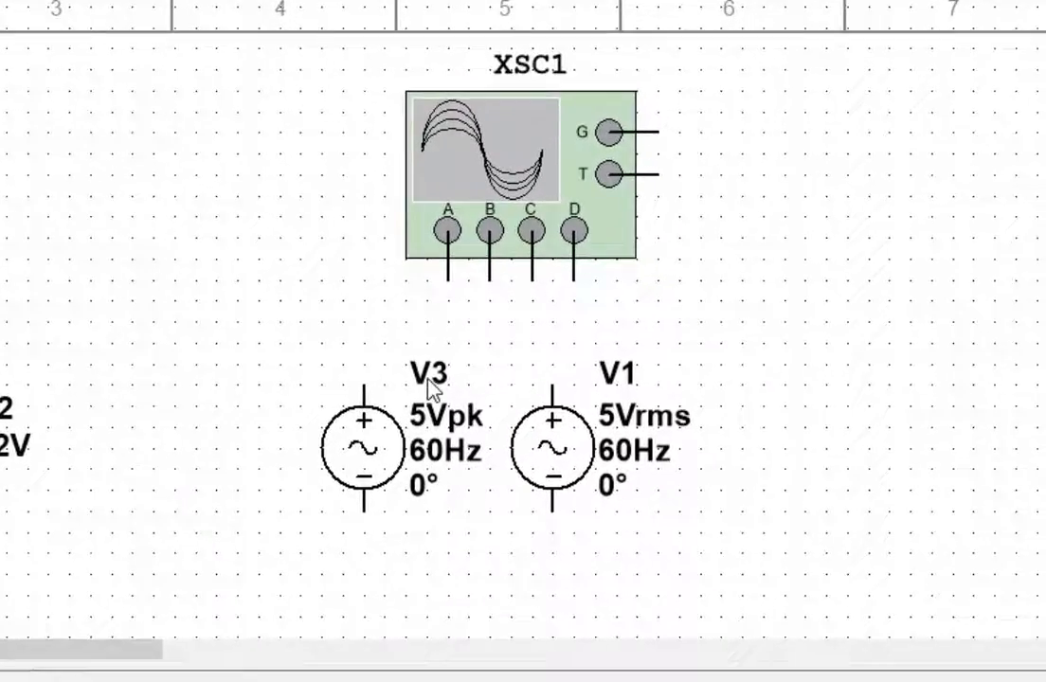
Wire the positive terminal of V3 to oscilloscope channel A with its horizontal segment raised clear of the label, and V1's to channel B.
{"action": "left_click", "coordinate": [446, 302]}
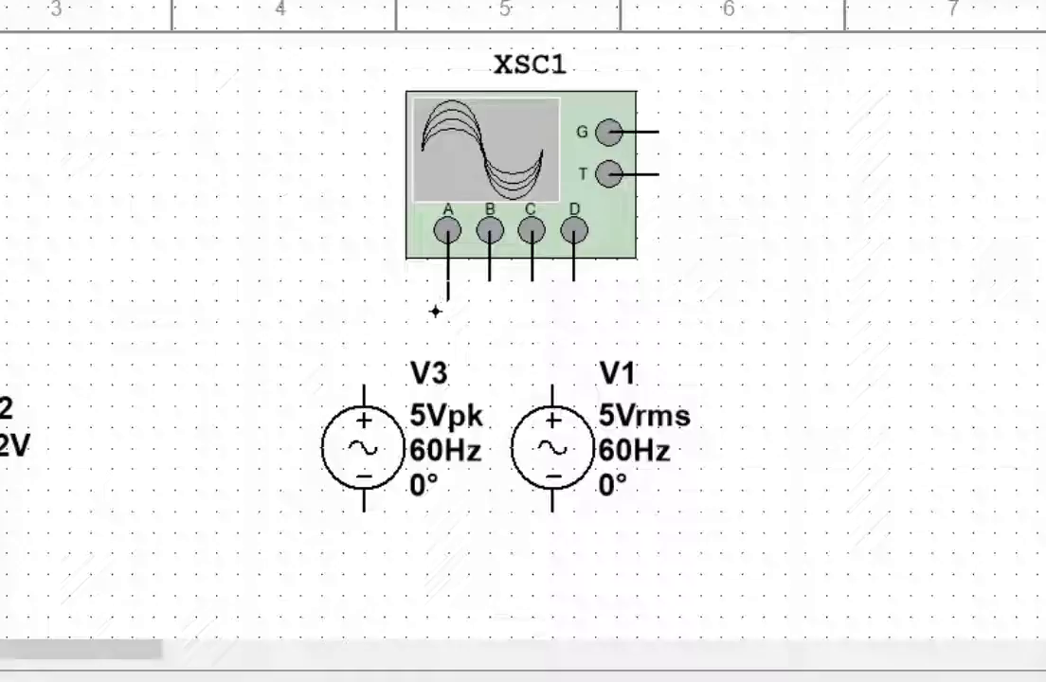
{"action": "left_click", "coordinate": [365, 379]}
{"action": "left_click", "coordinate": [422, 363]}
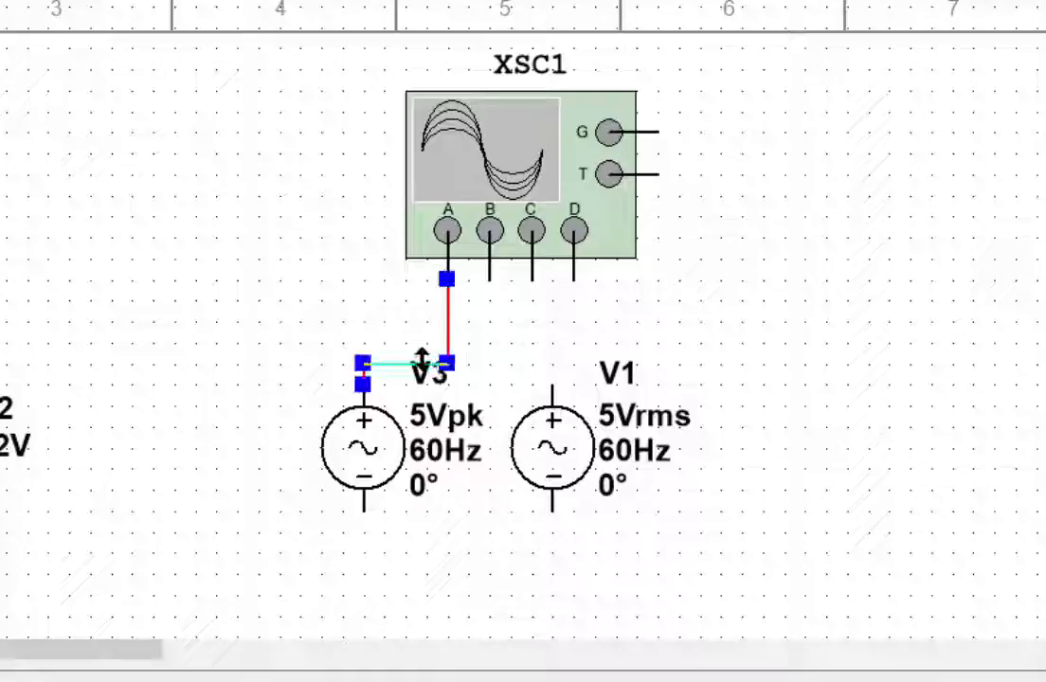
{"action": "left_click_drag", "start_coordinate": [422, 362], "coordinate": [432, 341]}
{"action": "left_click", "coordinate": [789, 416]}
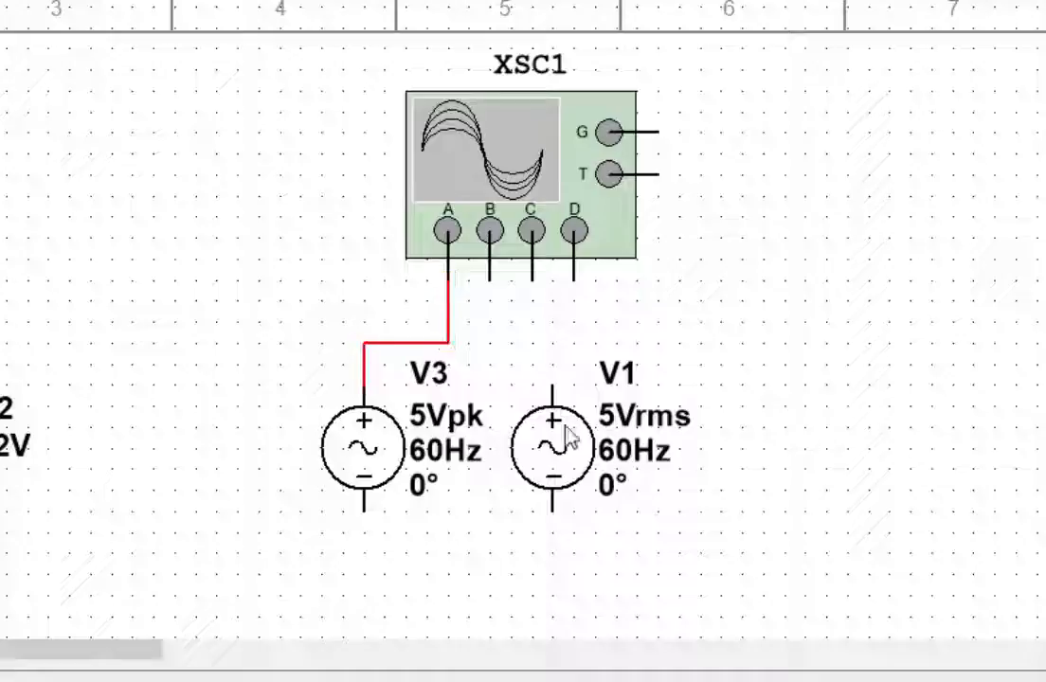
{"action": "left_click", "coordinate": [542, 378]}
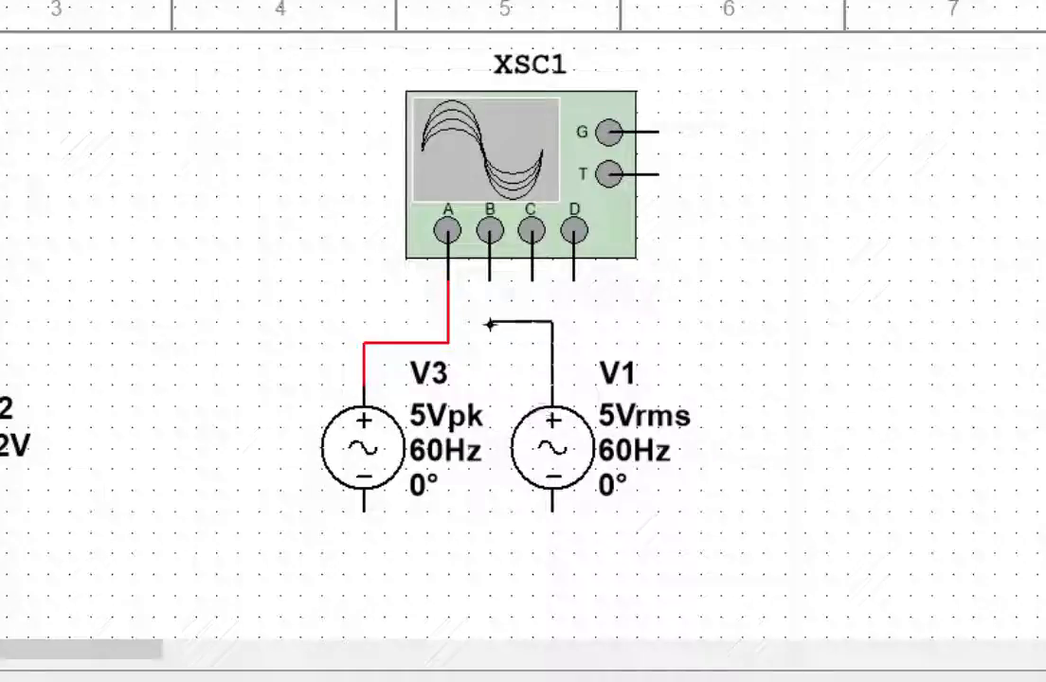
{"action": "left_click", "coordinate": [490, 290]}
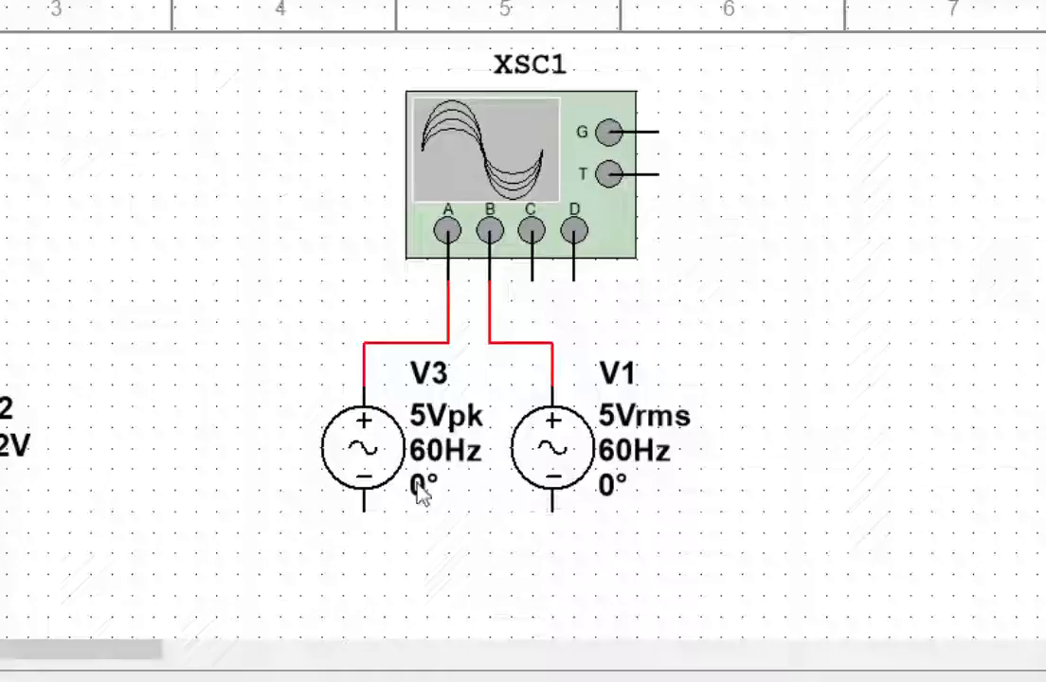
Place a ground symbol below and between sources V3 and V1.
{"action": "scroll", "coordinate": [413, 484], "scroll_direction": "down", "scroll_amount": 1}
{"action": "scroll", "coordinate": [417, 493], "scroll_direction": "up", "scroll_amount": 2}
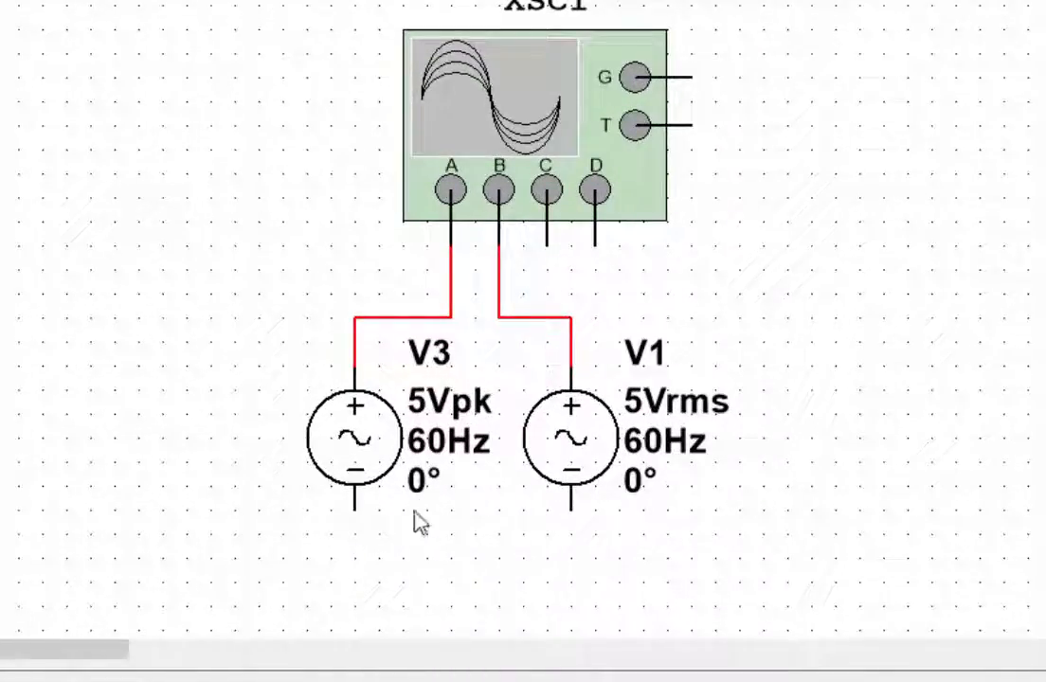
{"action": "scroll", "coordinate": [587, 424], "scroll_direction": "down", "scroll_amount": 2}
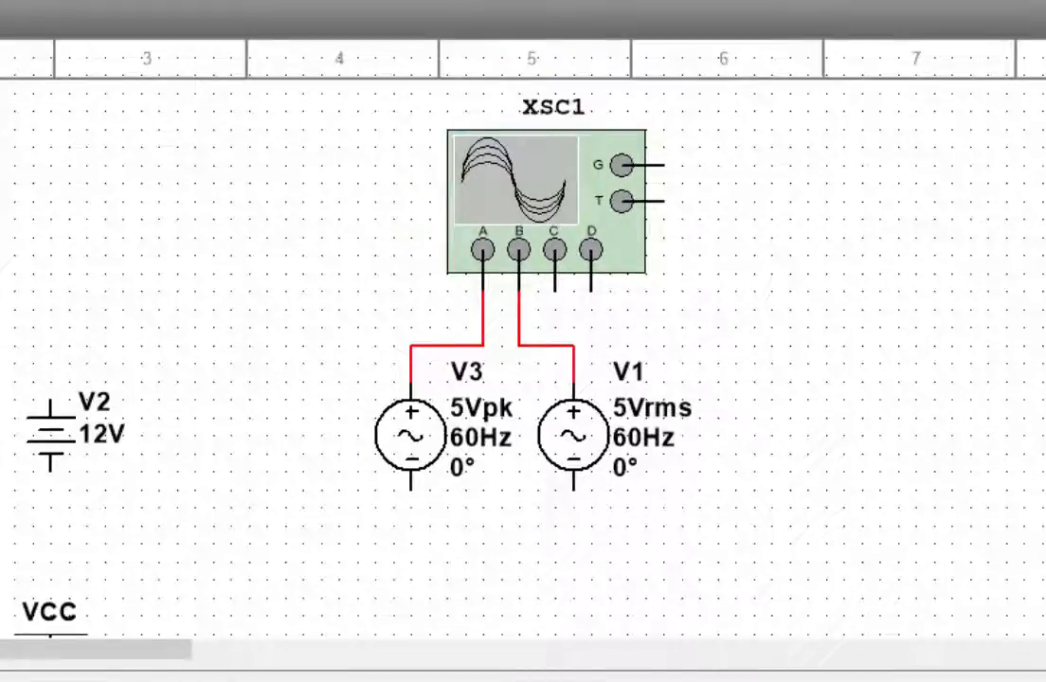
{"action": "left_click", "coordinate": [502, 531]}
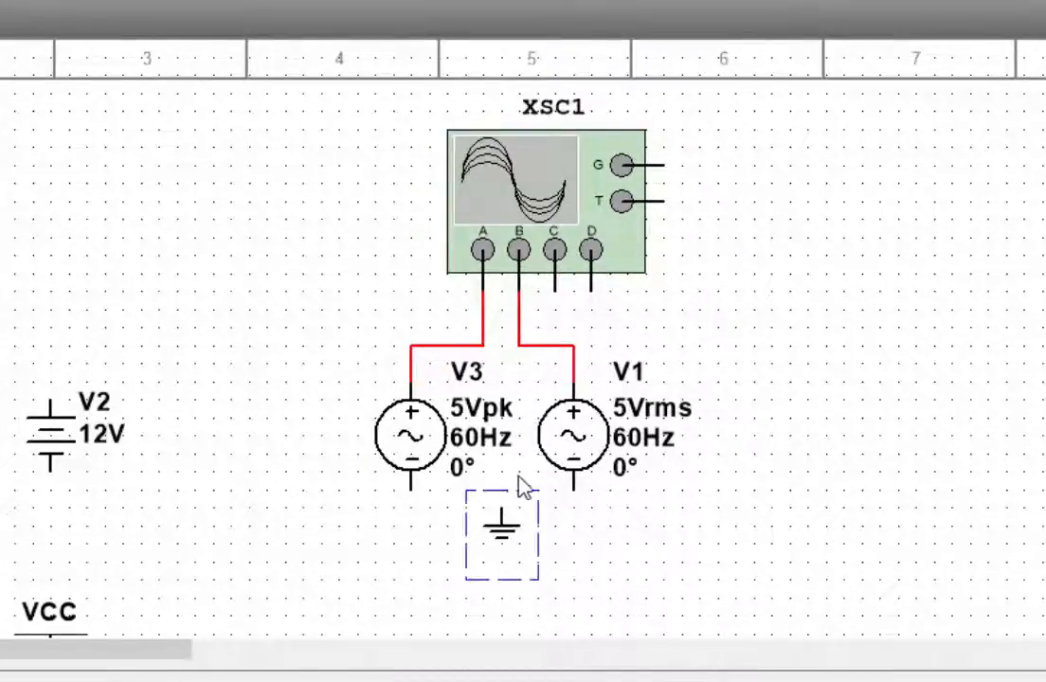
{"action": "scroll", "coordinate": [521, 484], "scroll_direction": "up", "scroll_amount": 2}
{"action": "left_click", "coordinate": [608, 573]}
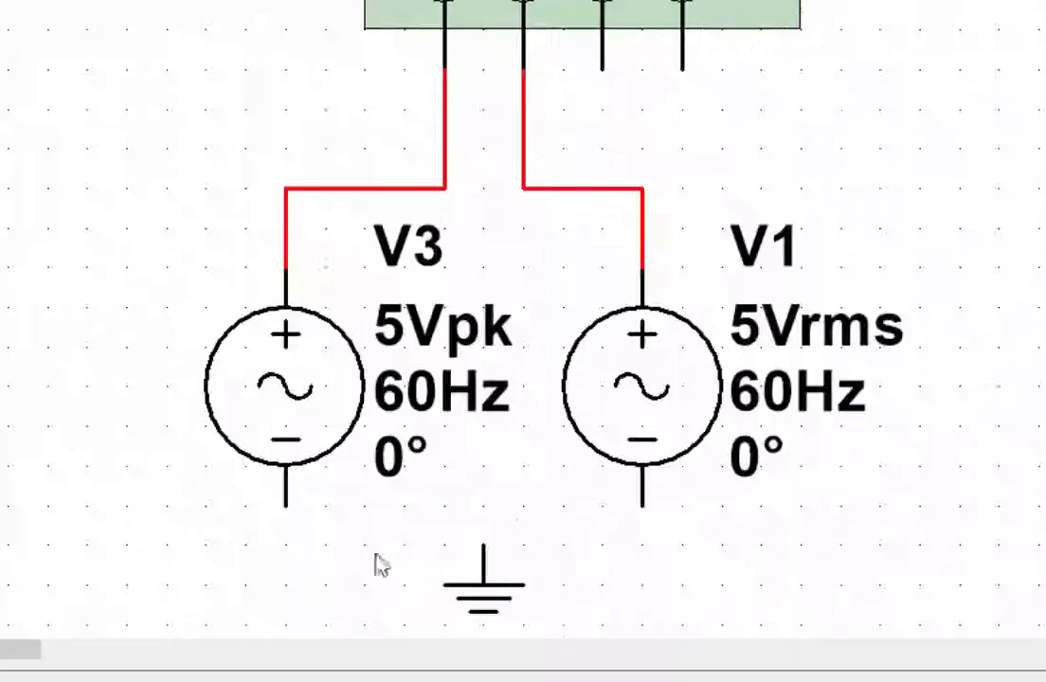
Wire the negative terminals of V3 and V1 together and attach the ground symbol to that wire.
{"action": "left_click", "coordinate": [286, 528]}
{"action": "left_click", "coordinate": [628, 531]}
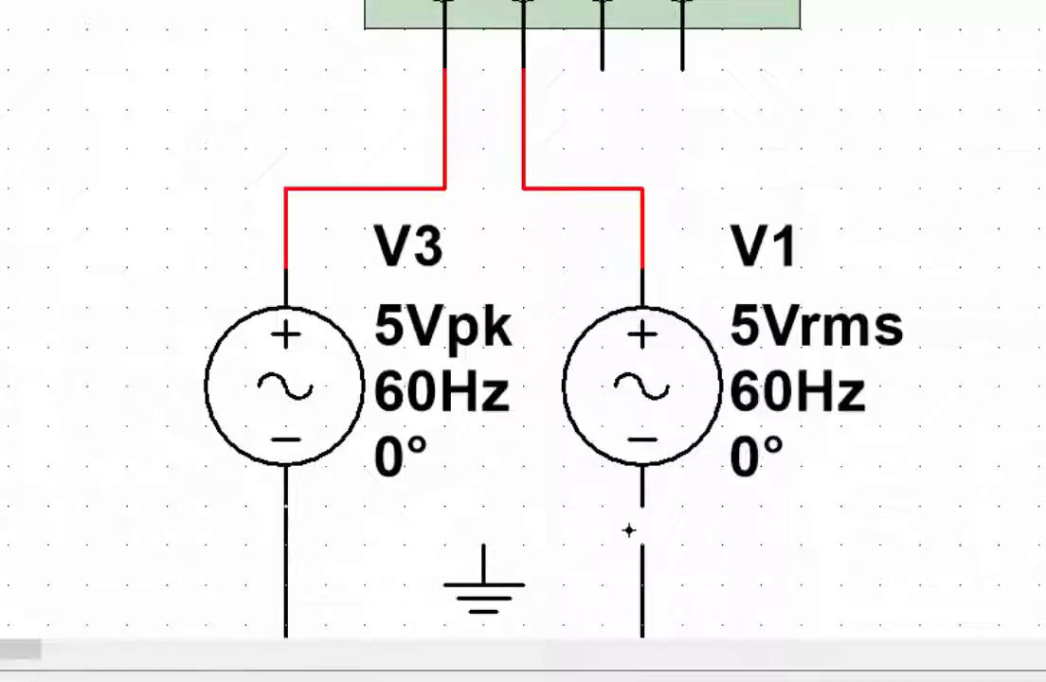
{"action": "left_click", "coordinate": [476, 588]}
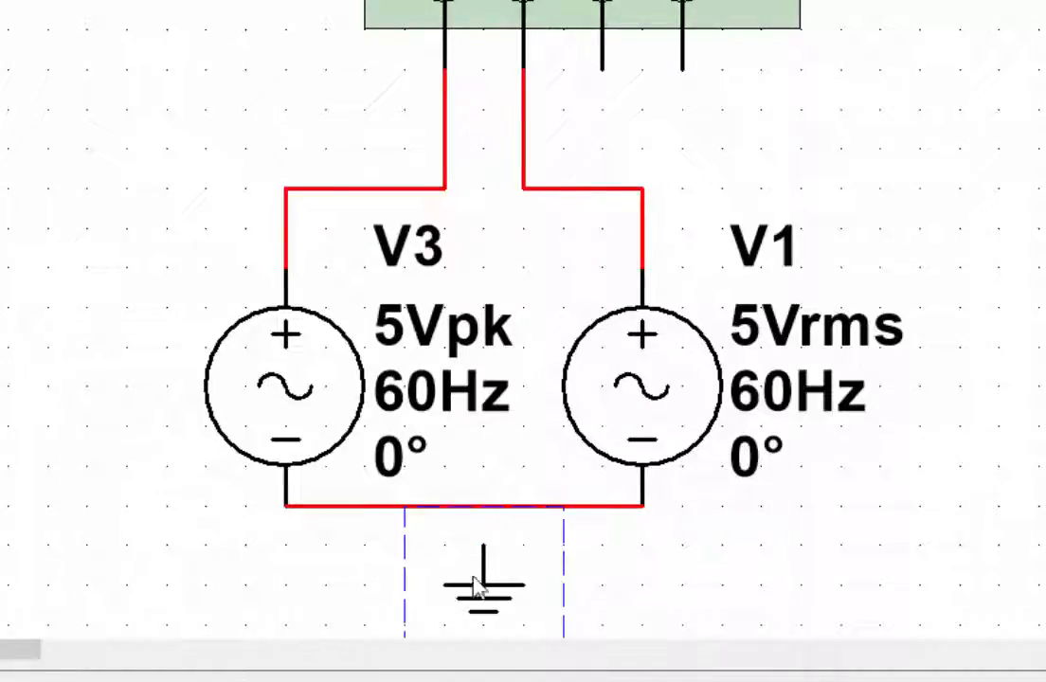
{"action": "left_click_drag", "start_coordinate": [477, 588], "coordinate": [473, 553]}
{"action": "left_click", "coordinate": [608, 595]}
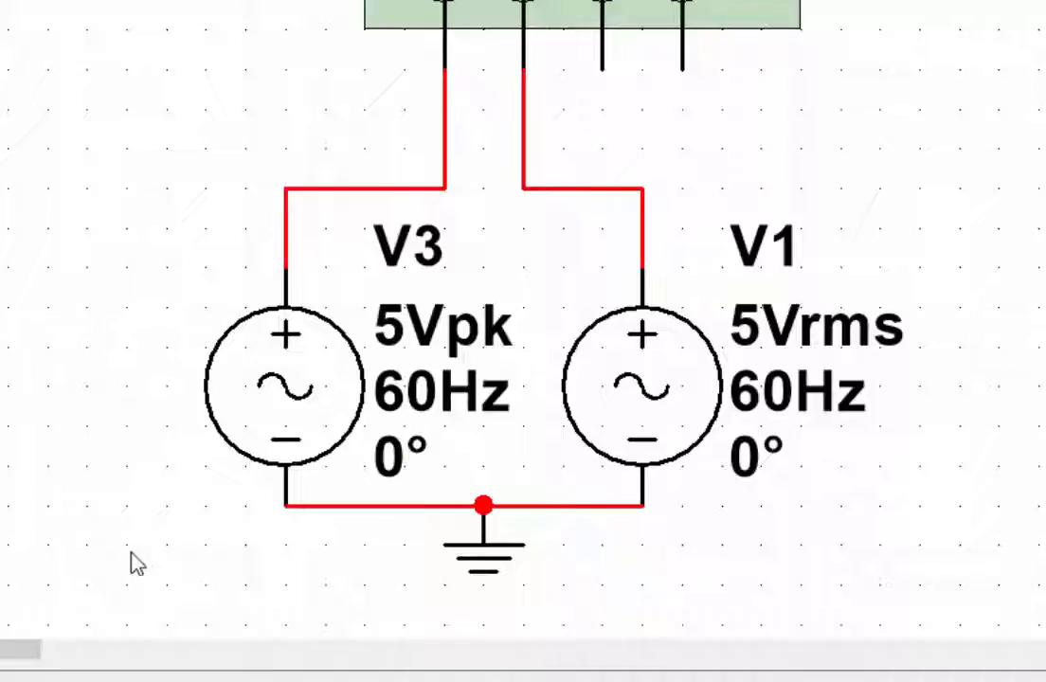
Open the four-channel oscilloscope's display and start the interactive simulation to compare both source waveforms.
{"action": "scroll", "coordinate": [137, 564], "scroll_direction": "down", "scroll_amount": 4}
{"action": "scroll", "coordinate": [213, 427], "scroll_direction": "up", "scroll_amount": 1}
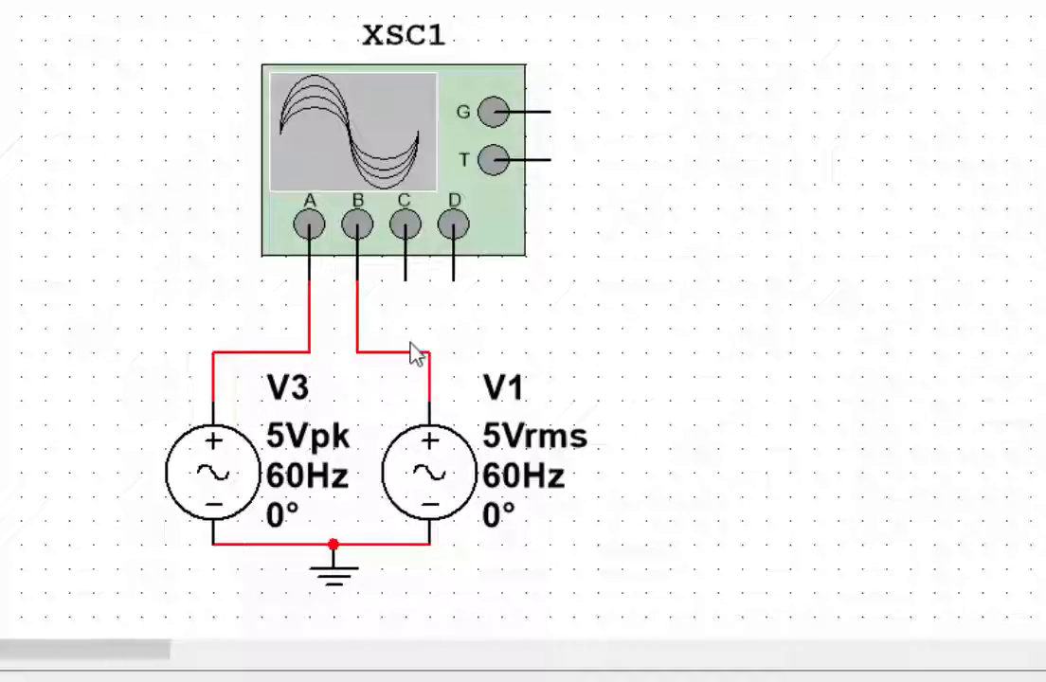
{"action": "left_click", "coordinate": [379, 170]}
{"action": "double_click", "coordinate": [379, 170]}
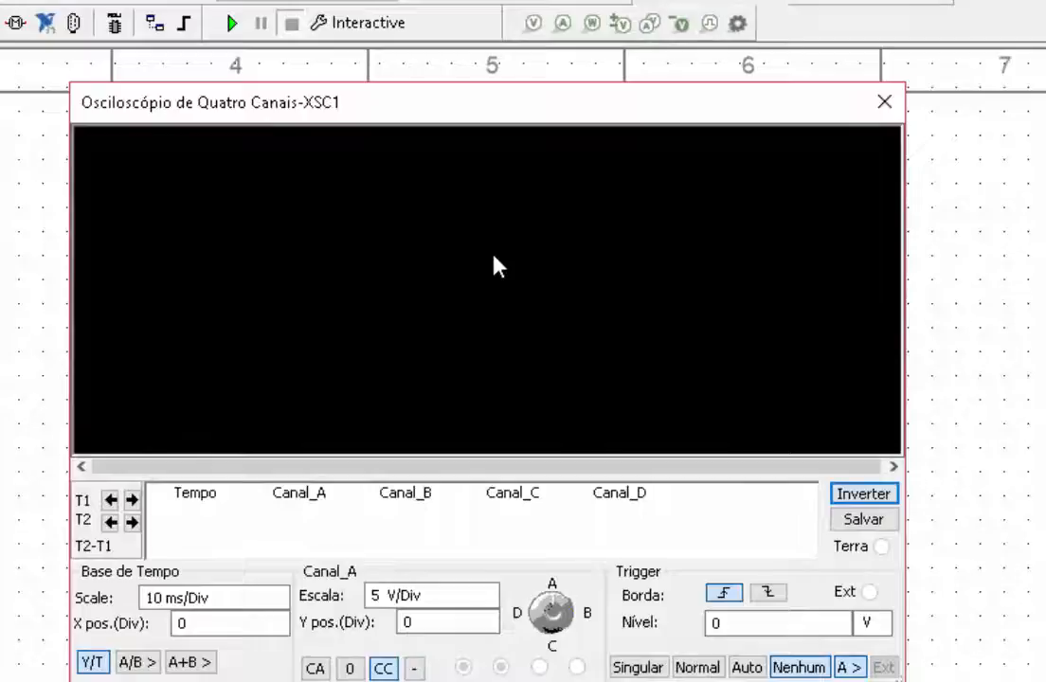
{"action": "left_click", "coordinate": [229, 25]}
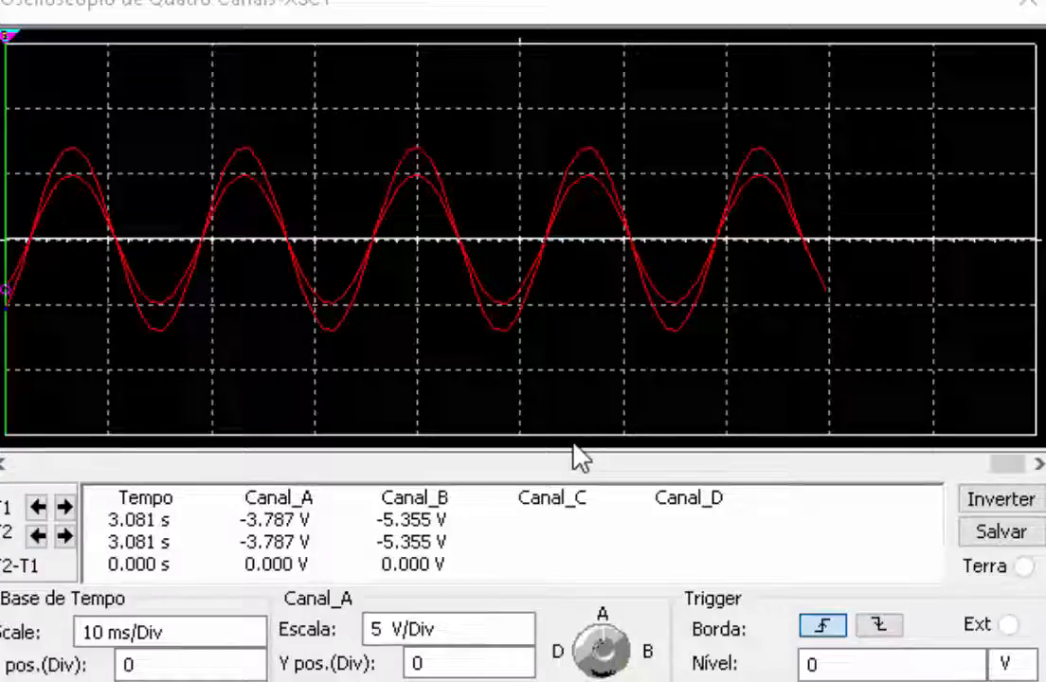
Close the oscilloscope display and stop the running simulation so the wire from V3 to channel A can be edited.
{"action": "left_click", "coordinate": [1019, 13]}
{"action": "scroll", "coordinate": [367, 490], "scroll_direction": "up", "scroll_amount": 2}
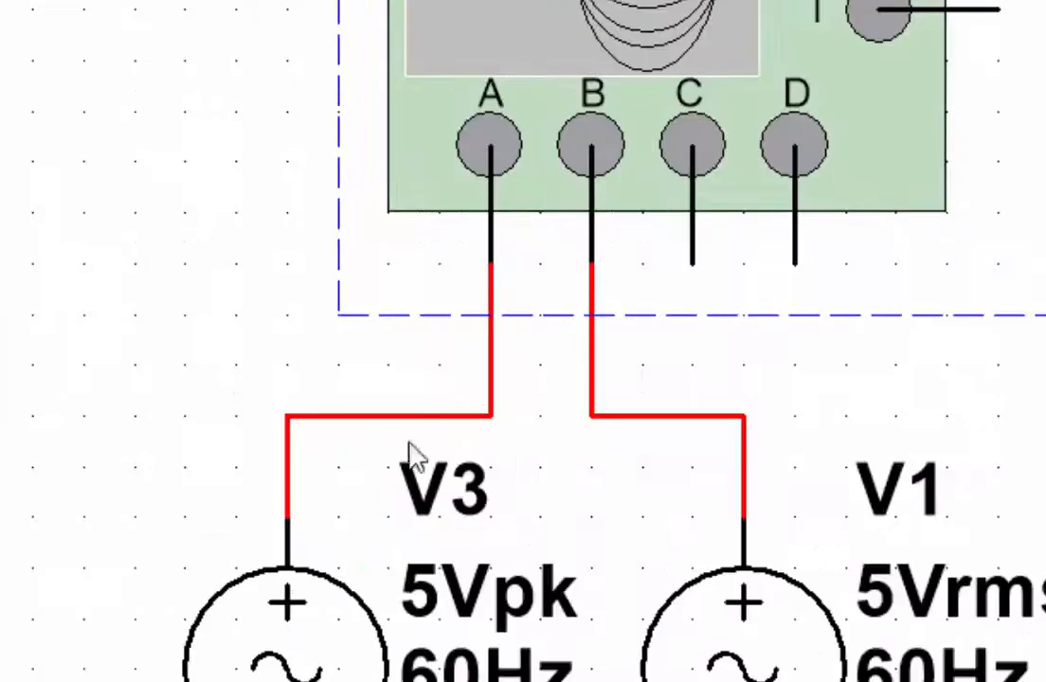
{"action": "left_click", "coordinate": [423, 418]}
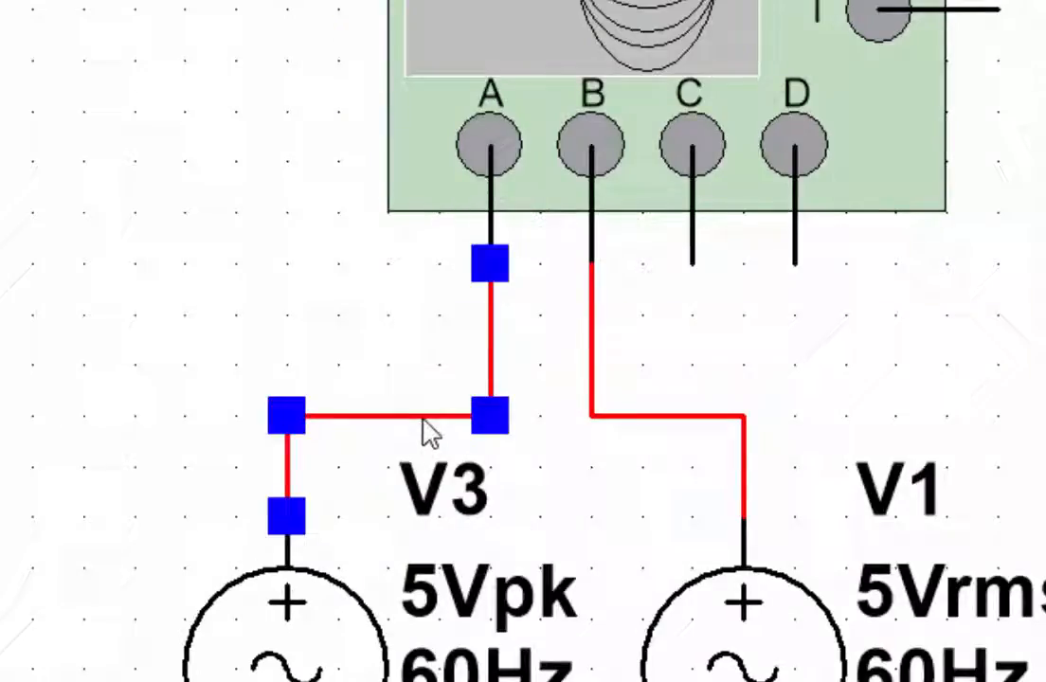
{"action": "left_click", "coordinate": [176, 322]}
{"action": "right_click", "coordinate": [377, 417]}
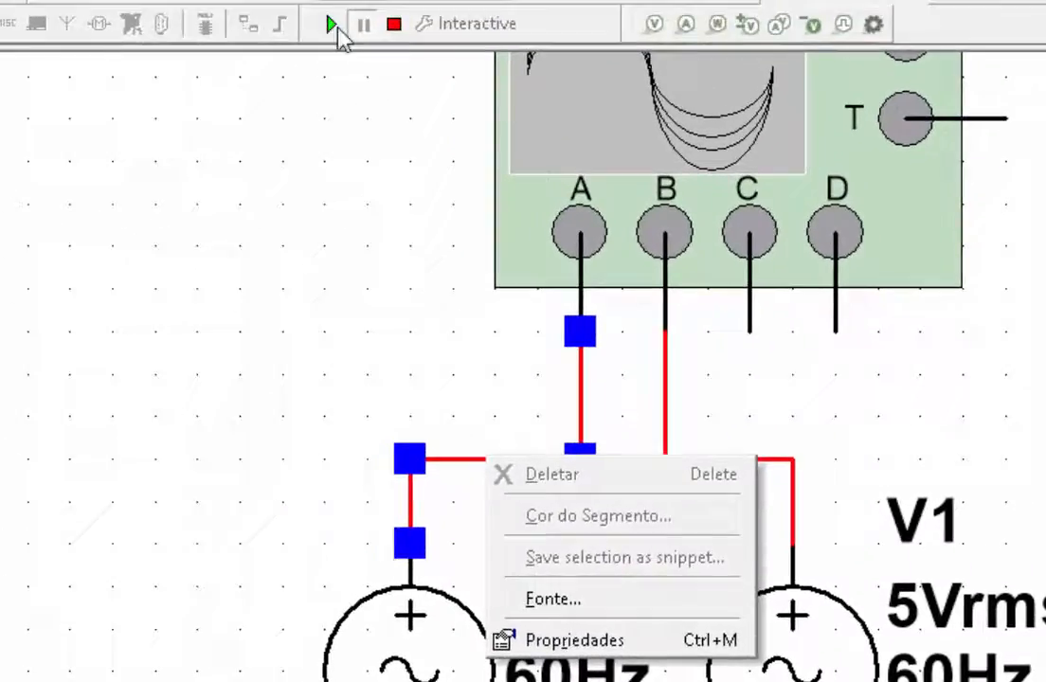
{"action": "left_click", "coordinate": [396, 27]}
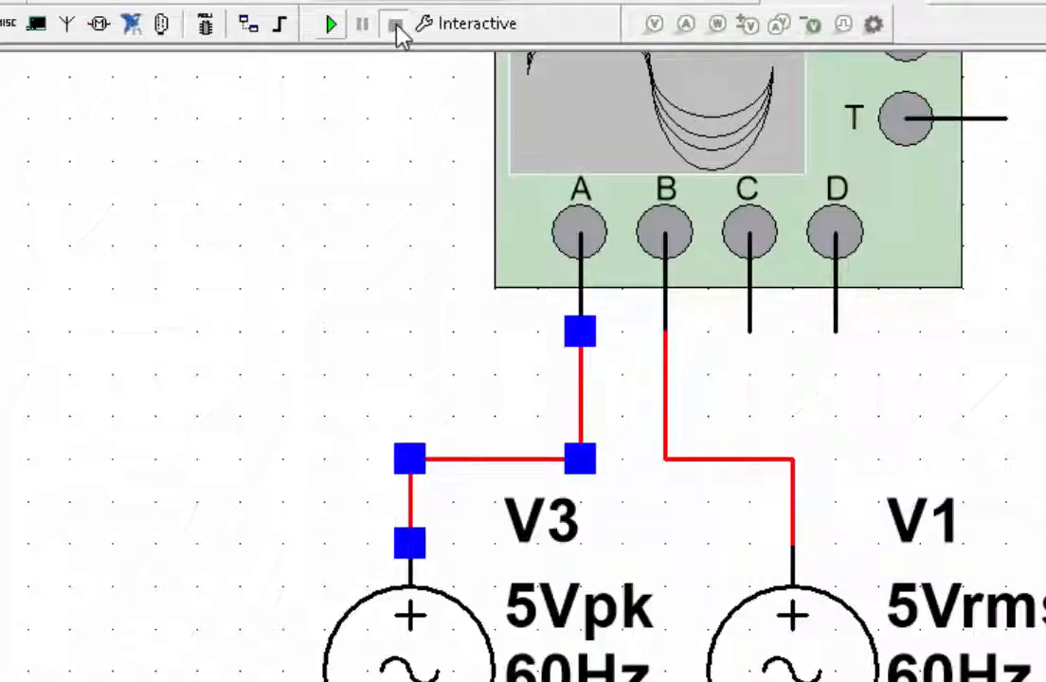
Change the colour of the wire between V3 and oscilloscope channel A to bright green.
{"action": "right_click", "coordinate": [543, 458]}
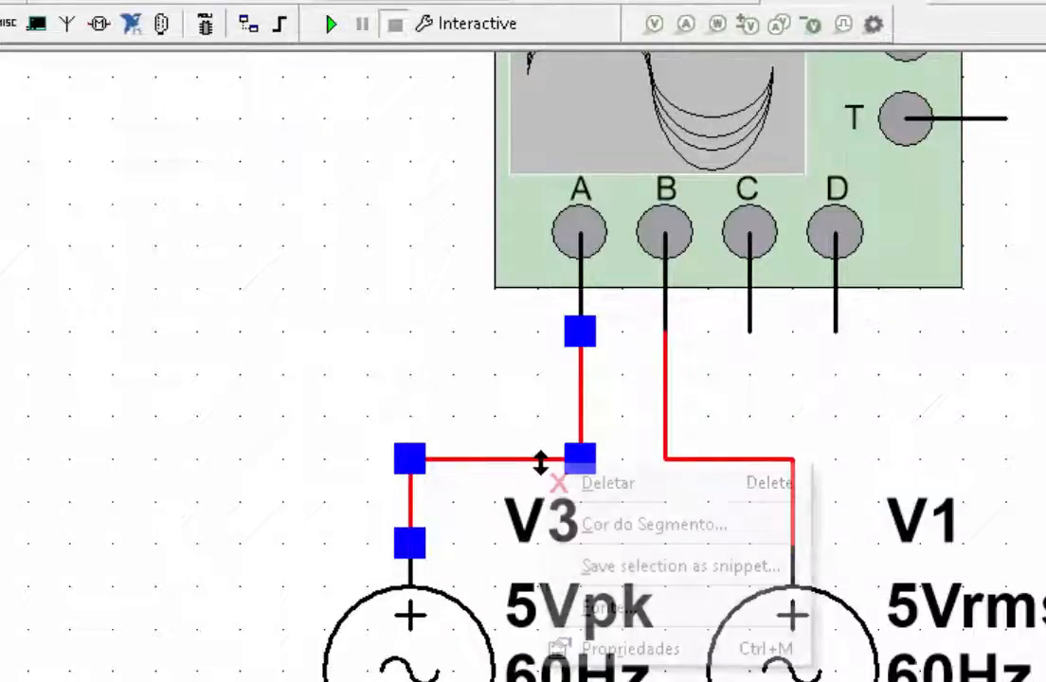
{"action": "left_click", "coordinate": [654, 524]}
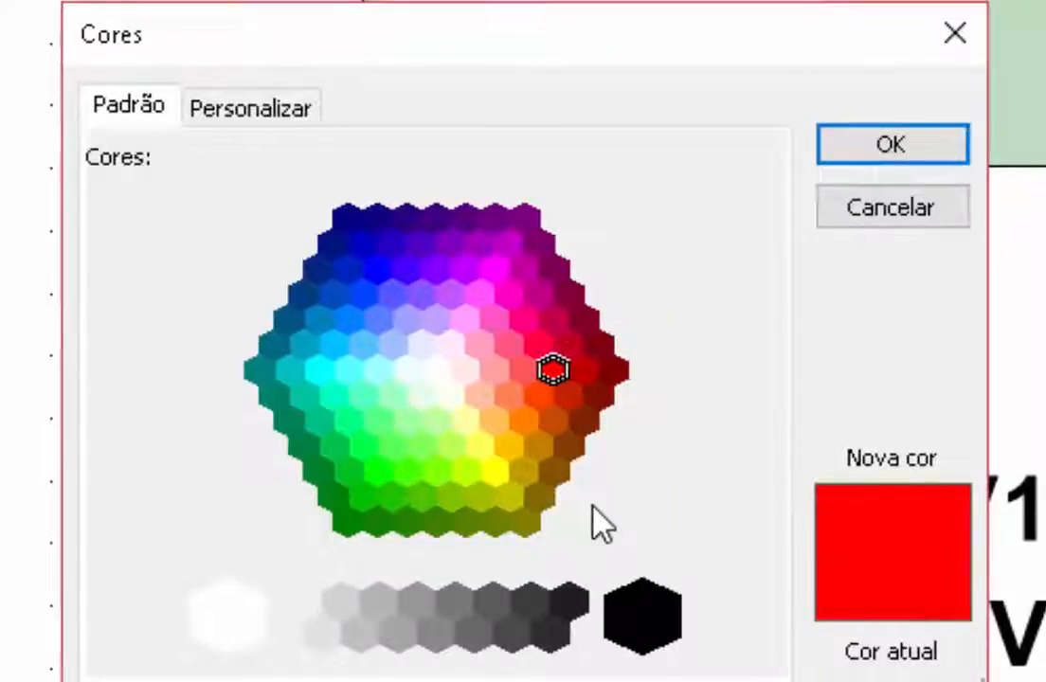
{"action": "left_click", "coordinate": [376, 476]}
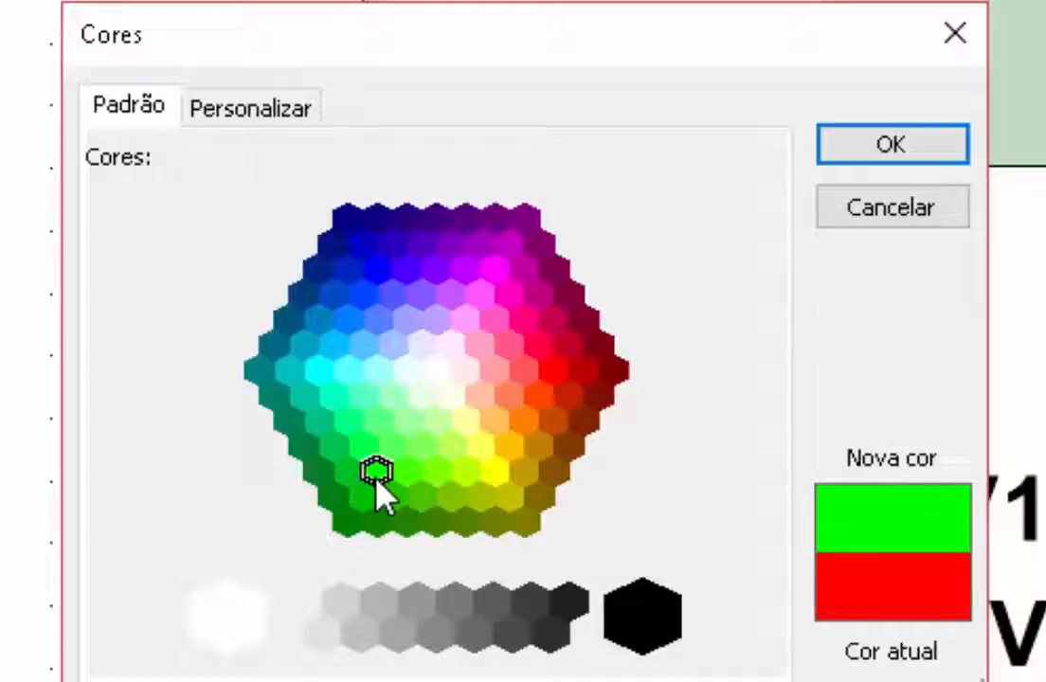
{"action": "left_click", "coordinate": [891, 149]}
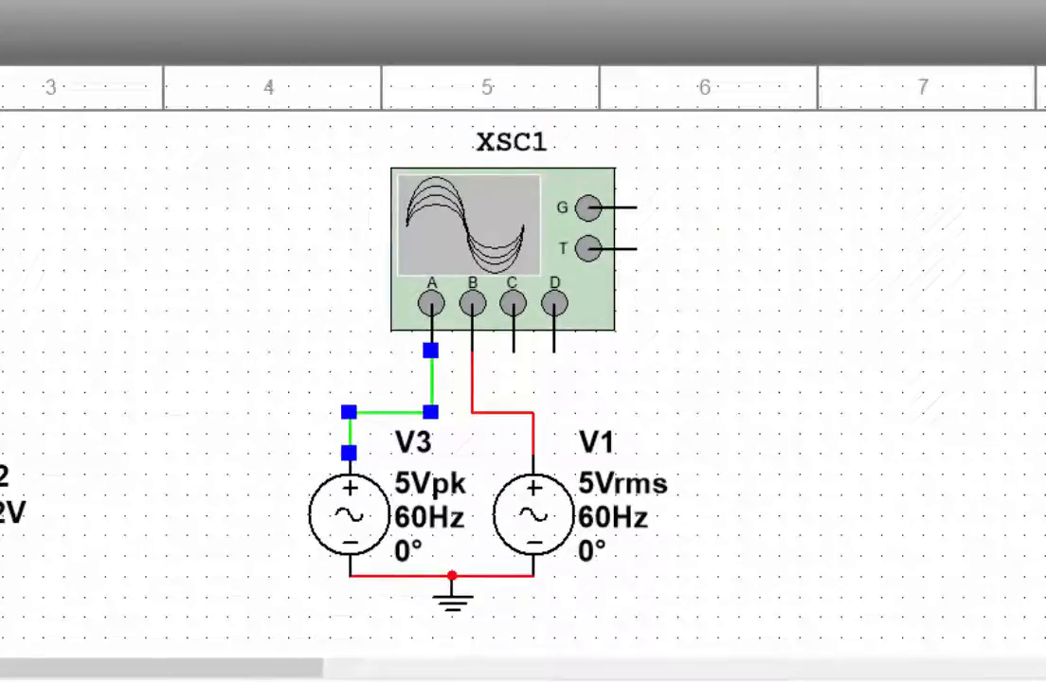
Run the simulation and compare the V3 and V1 waveforms with the oscilloscope display moved beside the circuit, closing the display when done.
{"action": "double_click", "coordinate": [494, 226]}
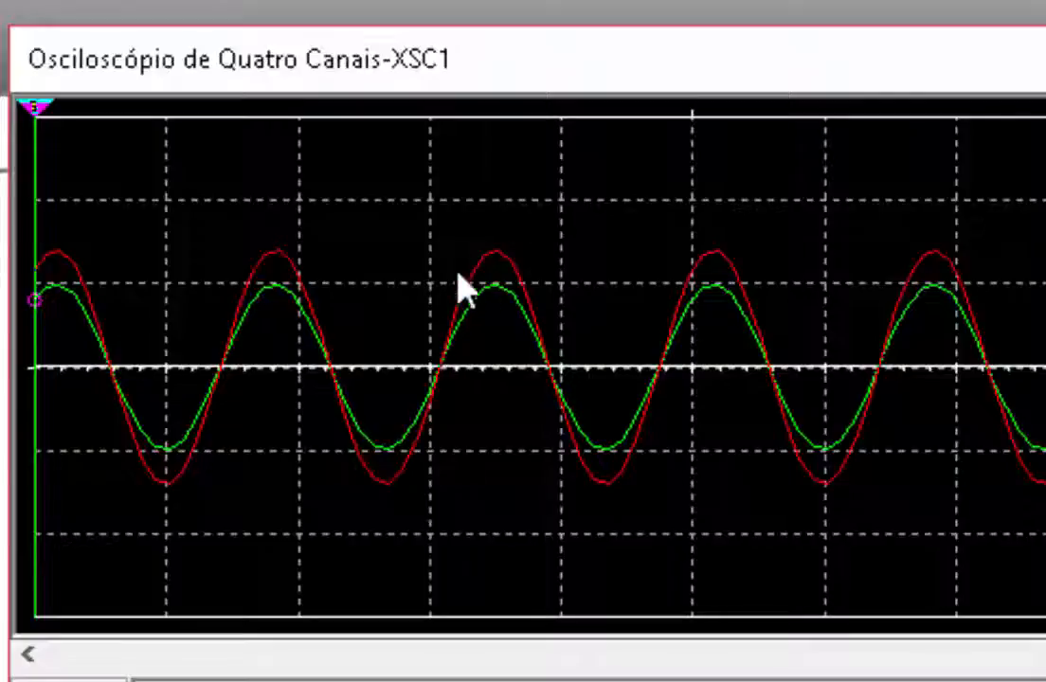
{"action": "left_click_drag", "start_coordinate": [624, 61], "coordinate": [867, 170]}
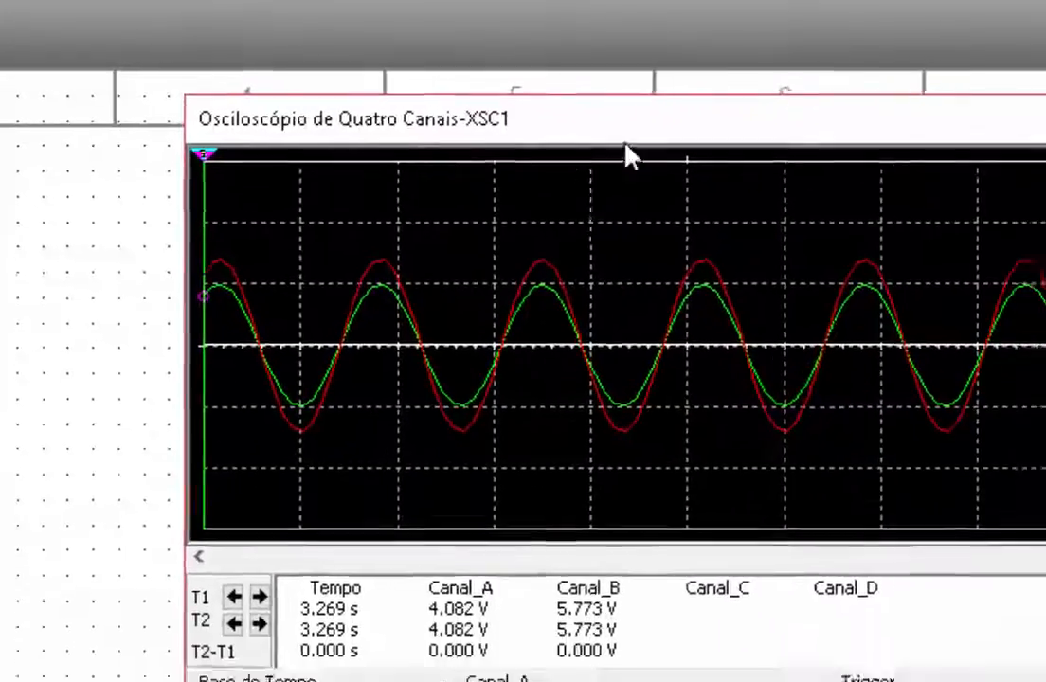
{"action": "left_click_drag", "start_coordinate": [633, 124], "coordinate": [1008, 180]}
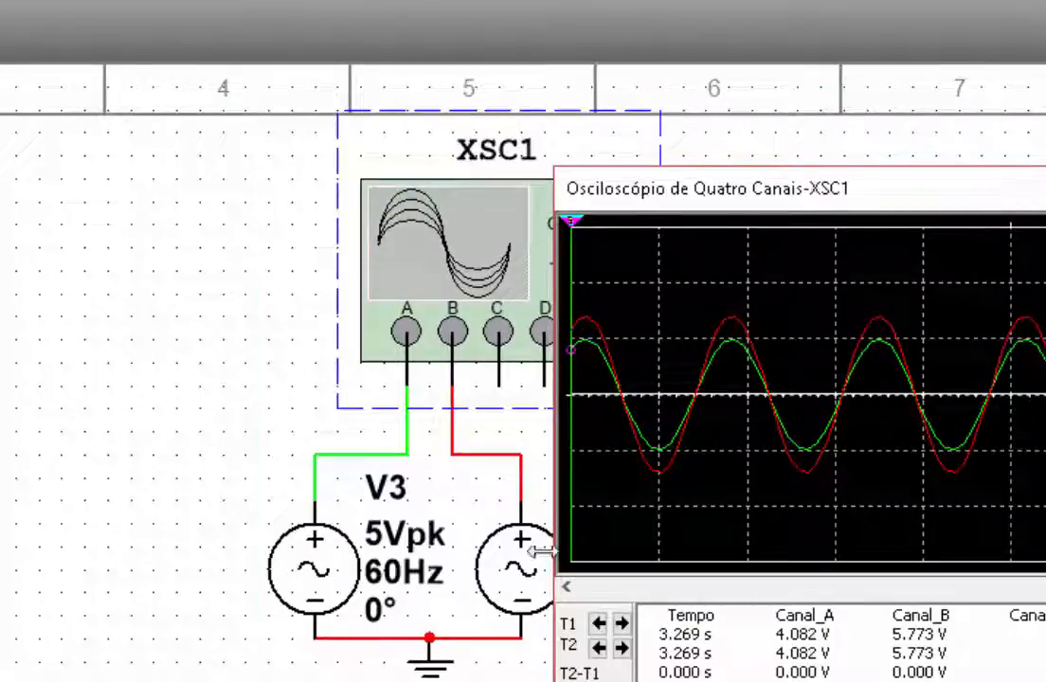
{"action": "left_click_drag", "start_coordinate": [742, 192], "coordinate": [794, 164]}
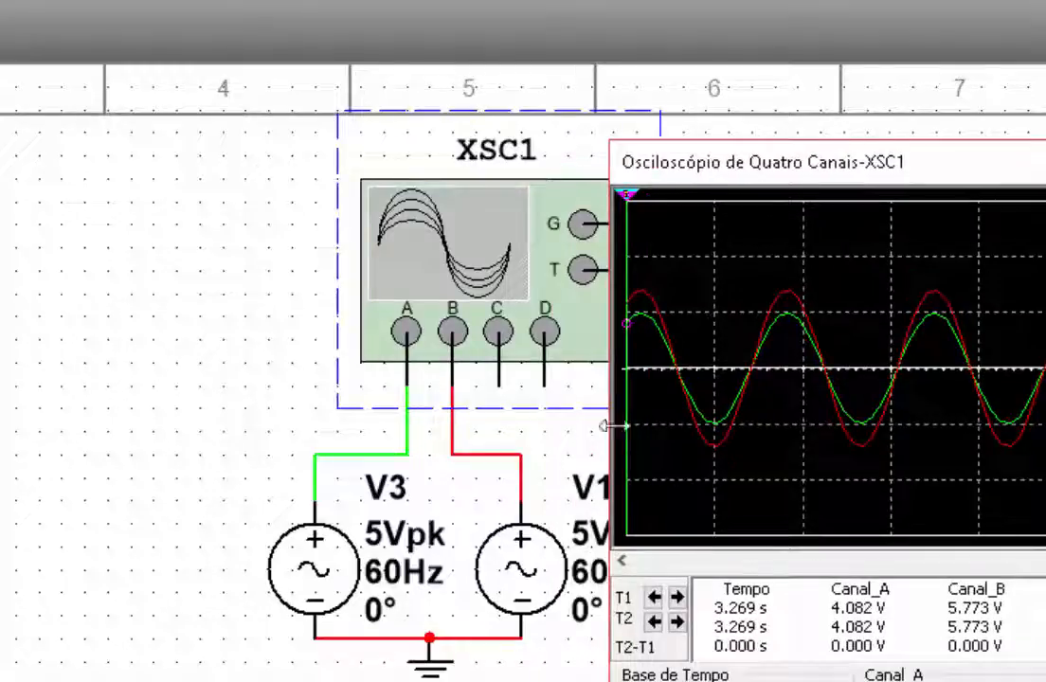
{"action": "scroll", "coordinate": [766, 65], "scroll_direction": "down", "scroll_amount": 4}
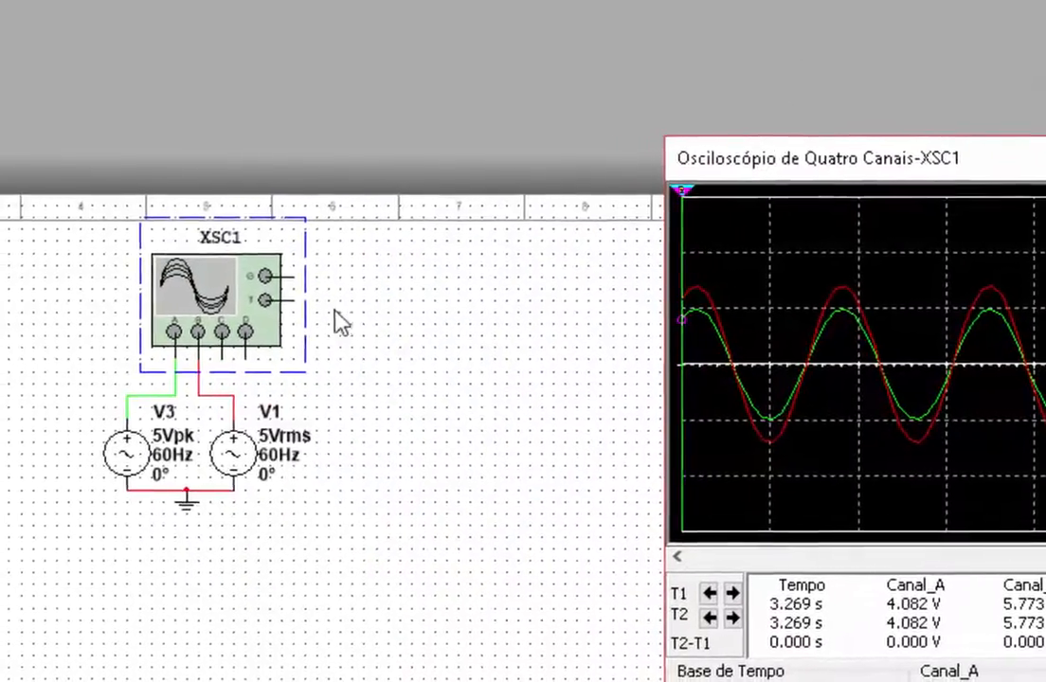
{"action": "scroll", "coordinate": [281, 315], "scroll_direction": "up", "scroll_amount": 3}
{"action": "left_click_drag", "start_coordinate": [747, 142], "coordinate": [431, 144]}
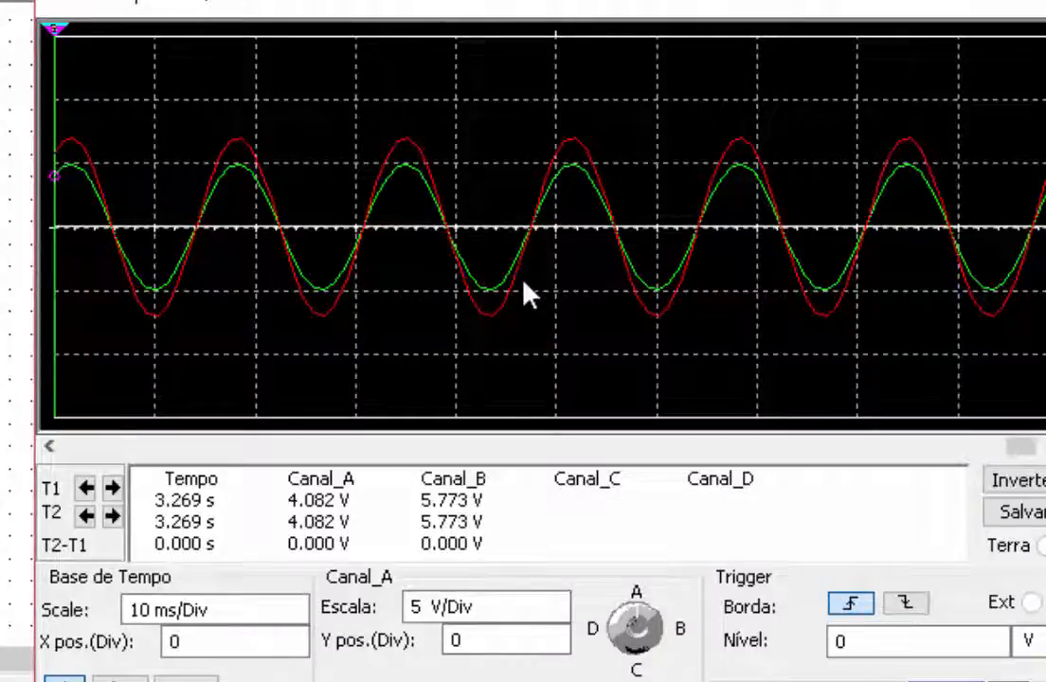
{"action": "left_click", "coordinate": [1036, 7]}
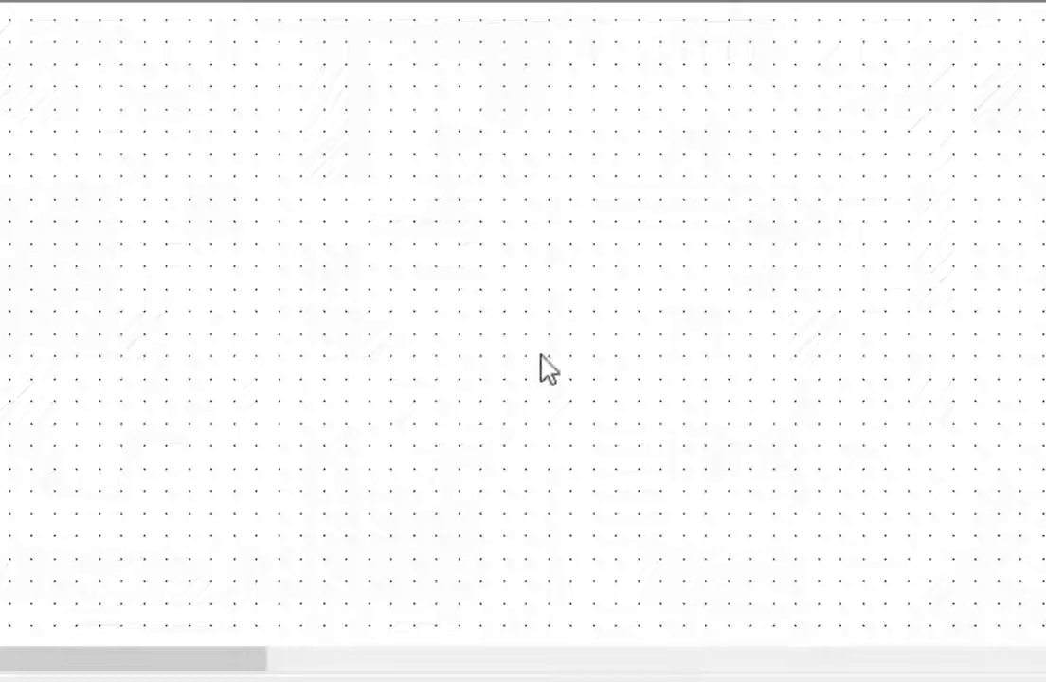
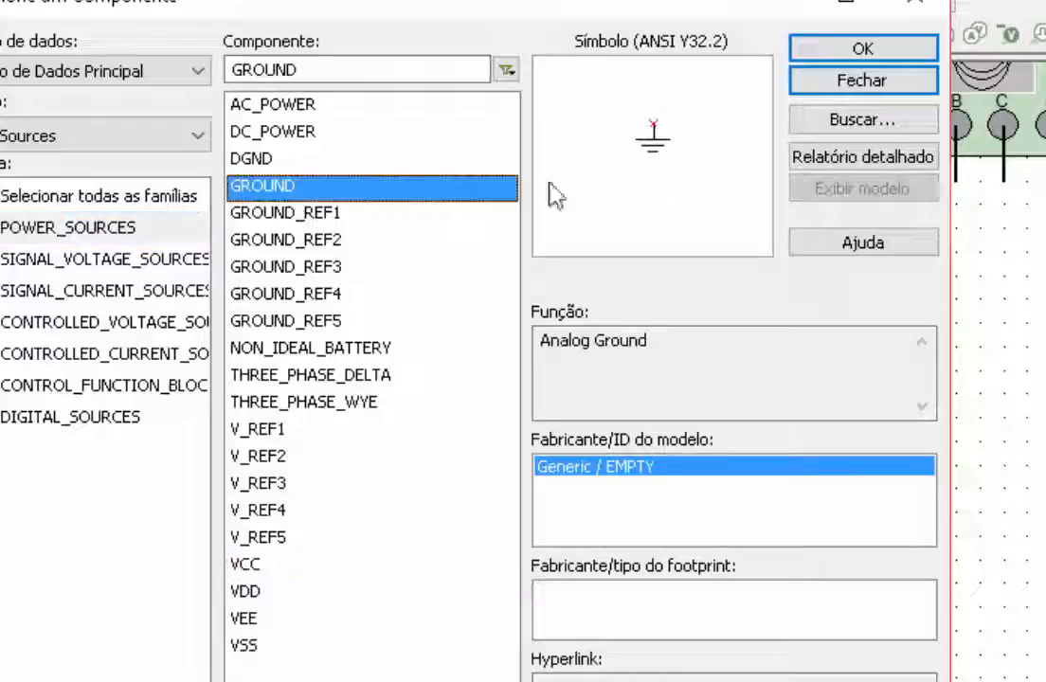
Place a GROUND symbol from the power sources below the VCC source and close the component selection.
{"action": "left_click", "coordinate": [863, 52]}
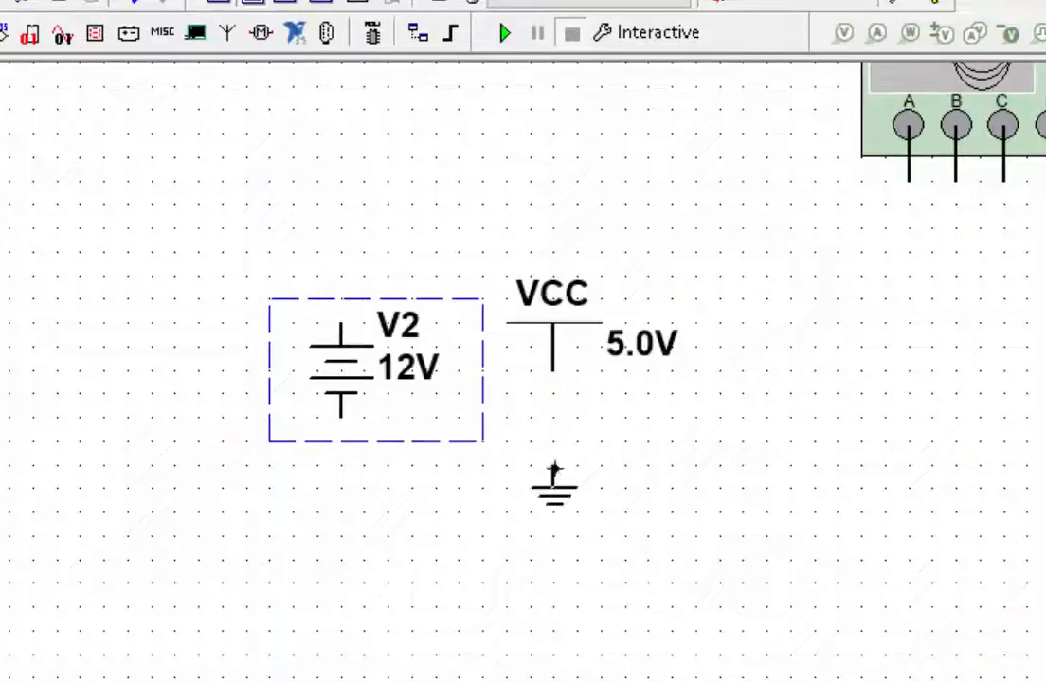
{"action": "left_click", "coordinate": [553, 464]}
{"action": "left_click", "coordinate": [916, 96]}
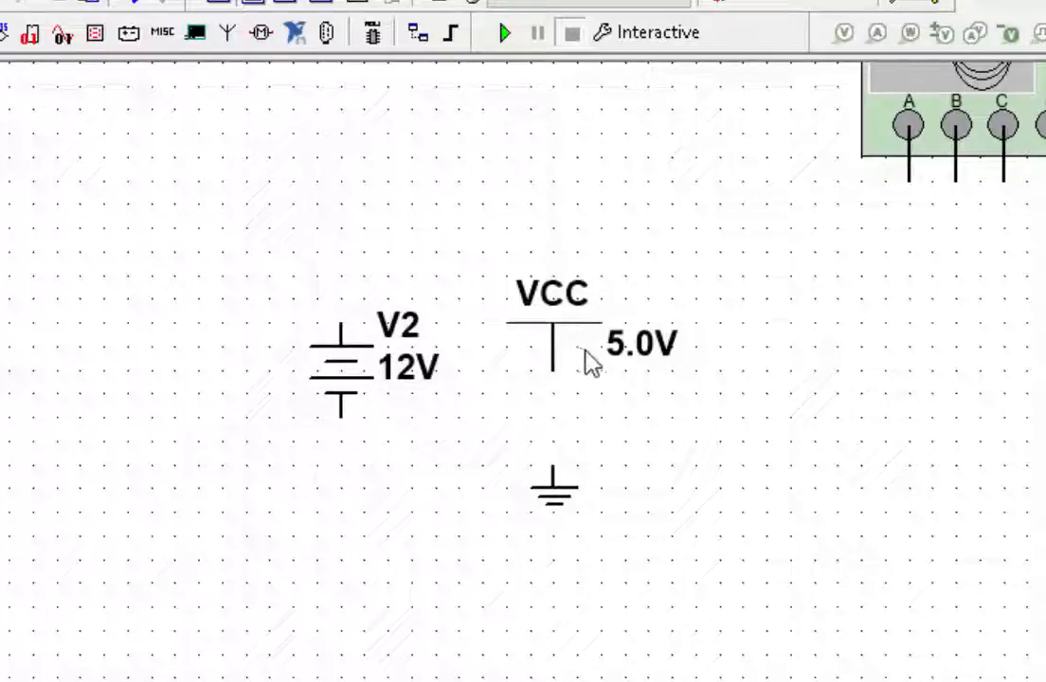
Set the VCC source's voltage to 8 V and the DC source V2's voltage to 5 V.
{"action": "double_click", "coordinate": [552, 351]}
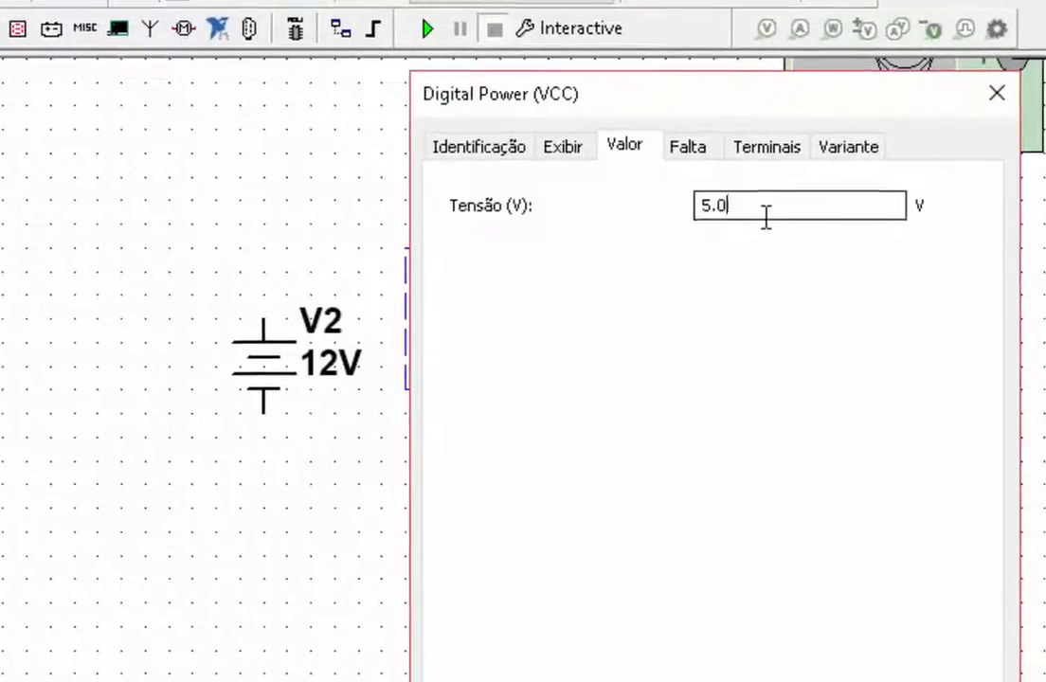
{"action": "left_click_drag", "start_coordinate": [724, 218], "coordinate": [681, 212]}
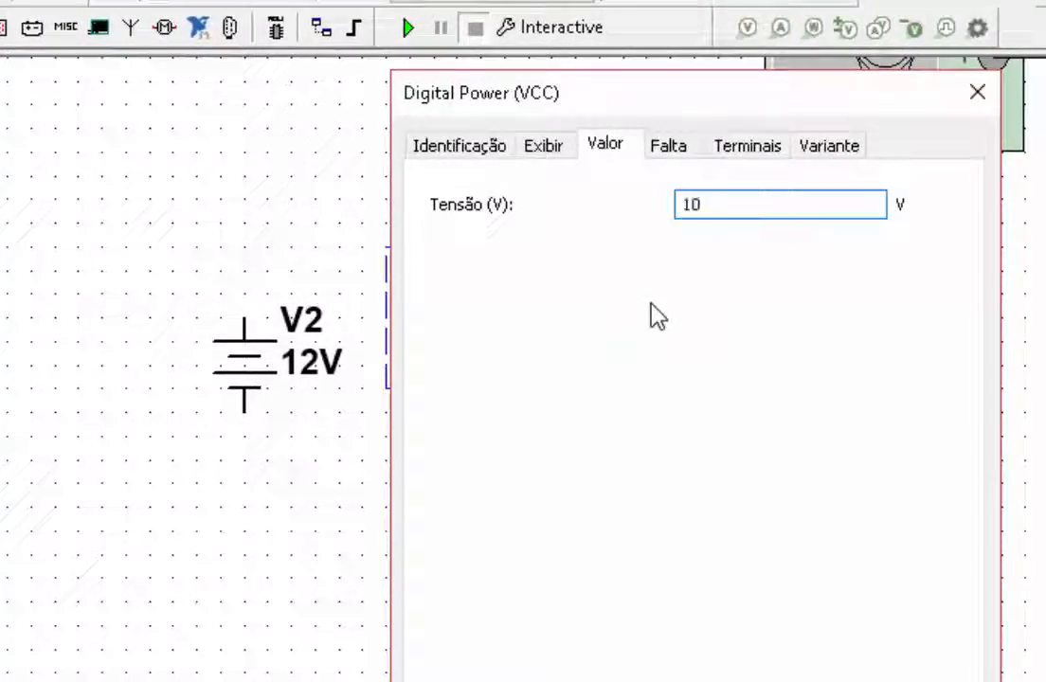
{"action": "type", "text": "8"}
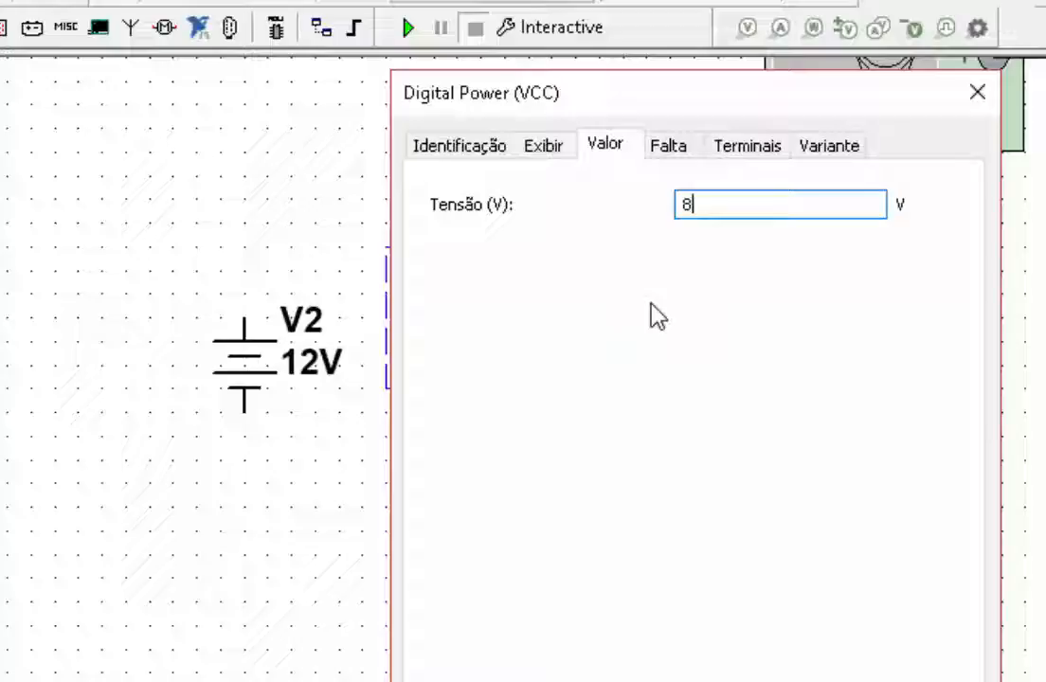
{"action": "key", "text": "Return"}
{"action": "double_click", "coordinate": [233, 373]}
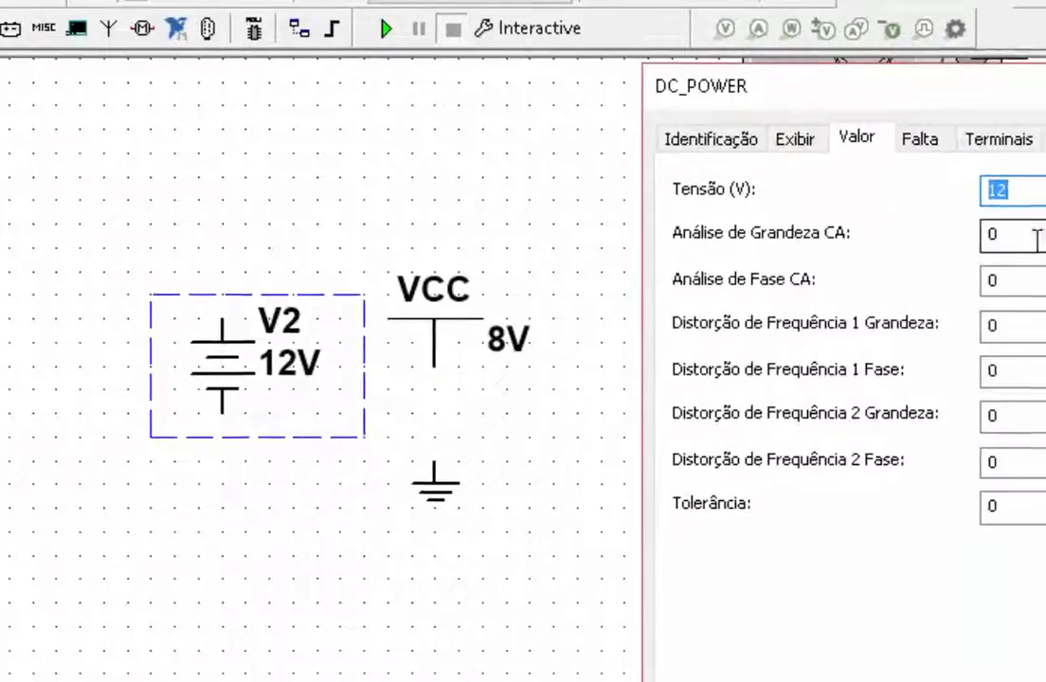
{"action": "type", "text": "5"}
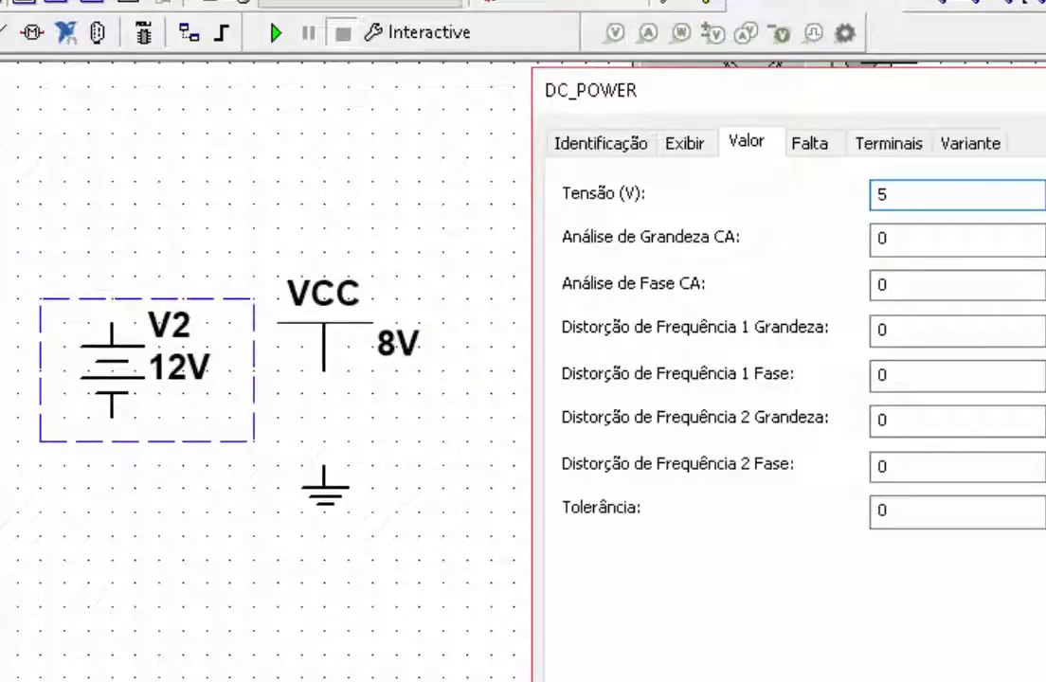
{"action": "key", "text": "Return"}
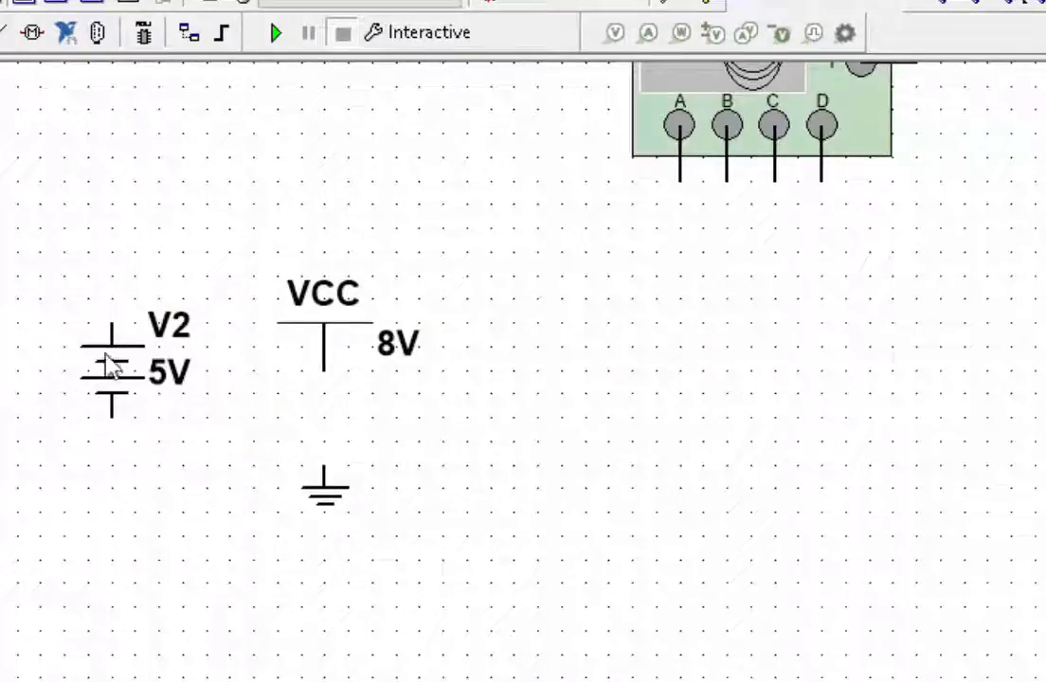
Move the ground symbol directly below V2 and wire it to V2's negative terminal.
{"action": "left_click_drag", "start_coordinate": [324, 502], "coordinate": [108, 498]}
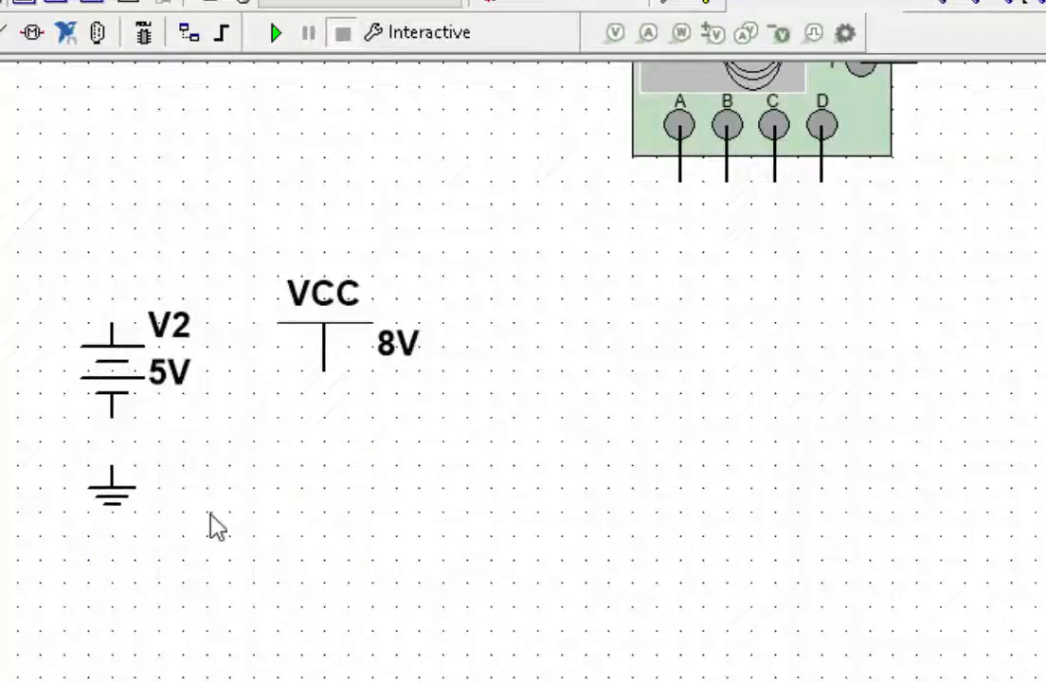
{"action": "left_click", "coordinate": [110, 418]}
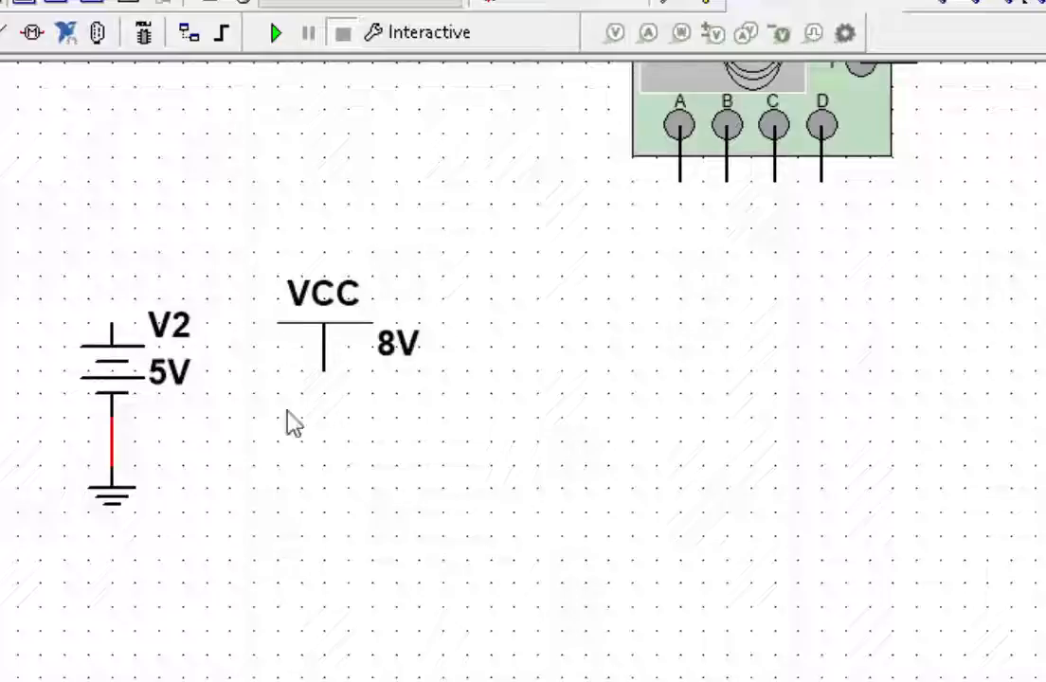
Move the four-channel oscilloscope XSC1 to just above the V2 and VCC sources.
{"action": "scroll", "coordinate": [502, 474], "scroll_direction": "down", "scroll_amount": 2}
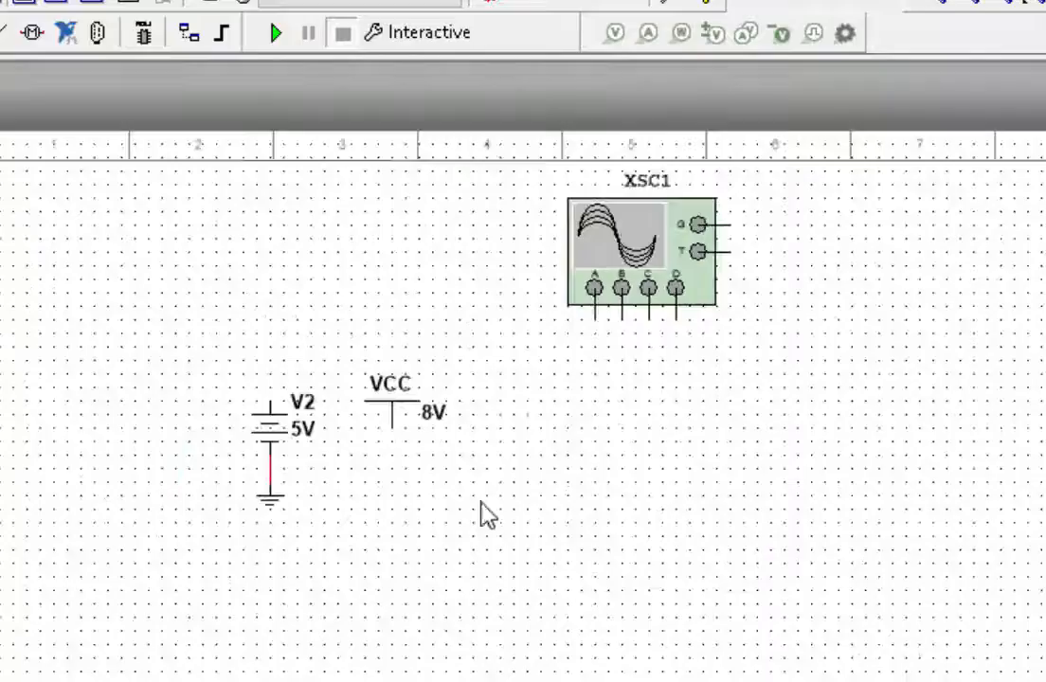
{"action": "left_click_drag", "start_coordinate": [606, 262], "coordinate": [319, 307]}
{"action": "scroll", "coordinate": [312, 411], "scroll_direction": "up", "scroll_amount": 4}
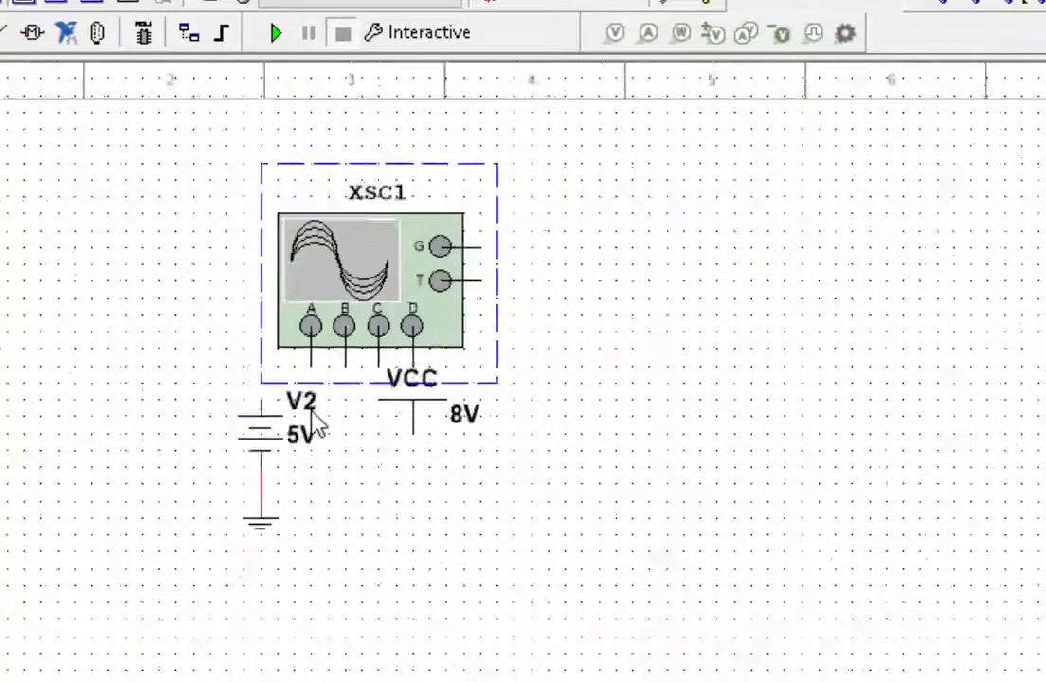
{"action": "mouse_move", "coordinate": [408, 182]}
{"action": "left_mouse_down"}
{"action": "mouse_move", "coordinate": [389, 163]}
{"action": "mouse_move", "coordinate": [389, 172]}
{"action": "left_mouse_up"}
{"action": "left_click", "coordinate": [506, 569]}
Wire the VCC terminal to oscilloscope channel B and V2's positive terminal to channel A.
{"action": "left_click", "coordinate": [471, 450]}
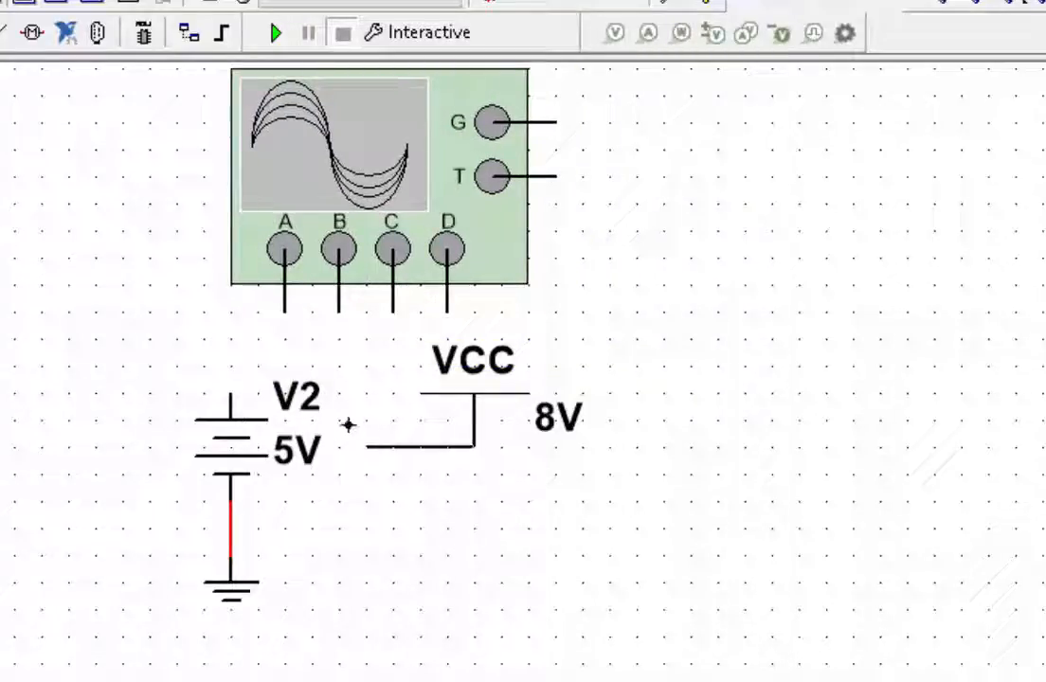
{"action": "left_click", "coordinate": [338, 311]}
{"action": "left_click", "coordinate": [233, 389]}
{"action": "left_click", "coordinate": [283, 311]}
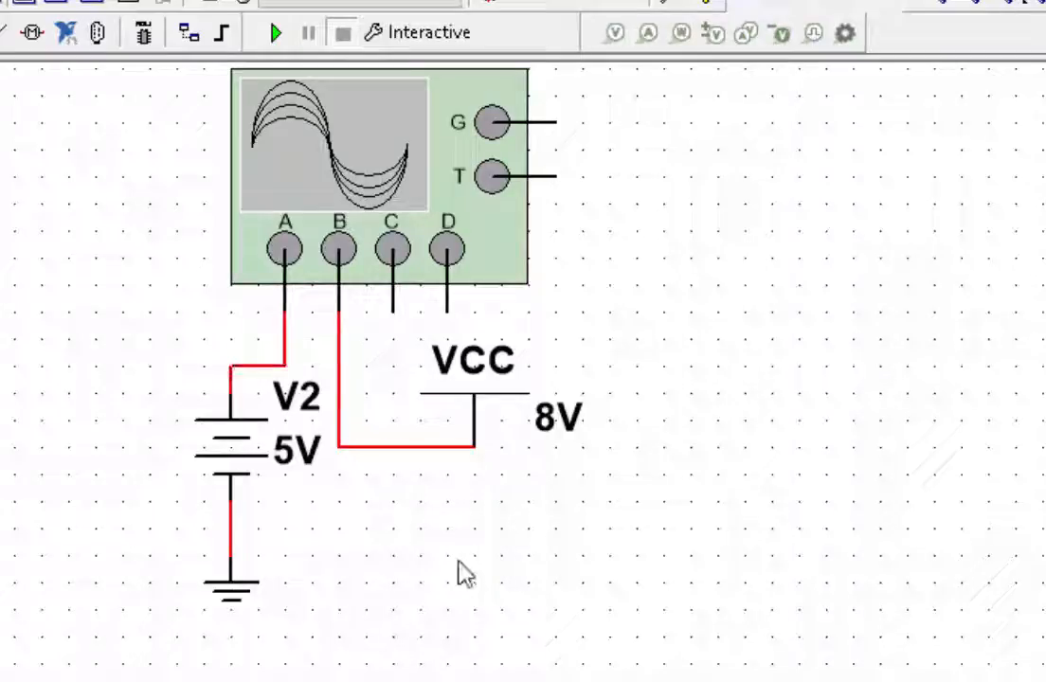
Change the colour of the wire between VCC and oscilloscope channel B to magenta.
{"action": "right_click", "coordinate": [414, 447]}
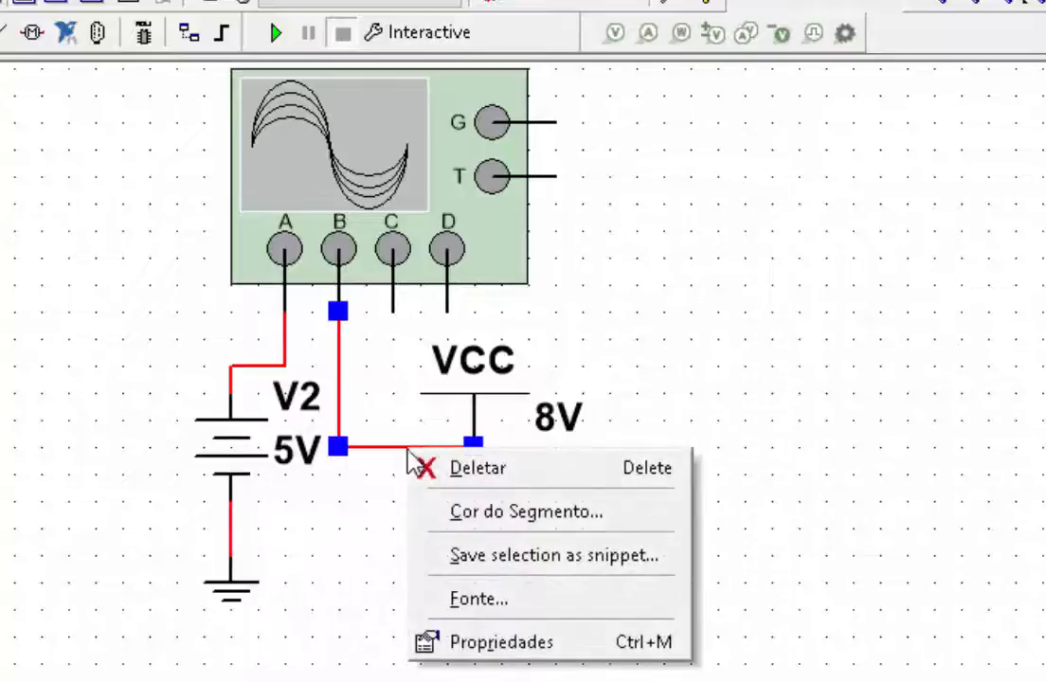
{"action": "left_click", "coordinate": [451, 511]}
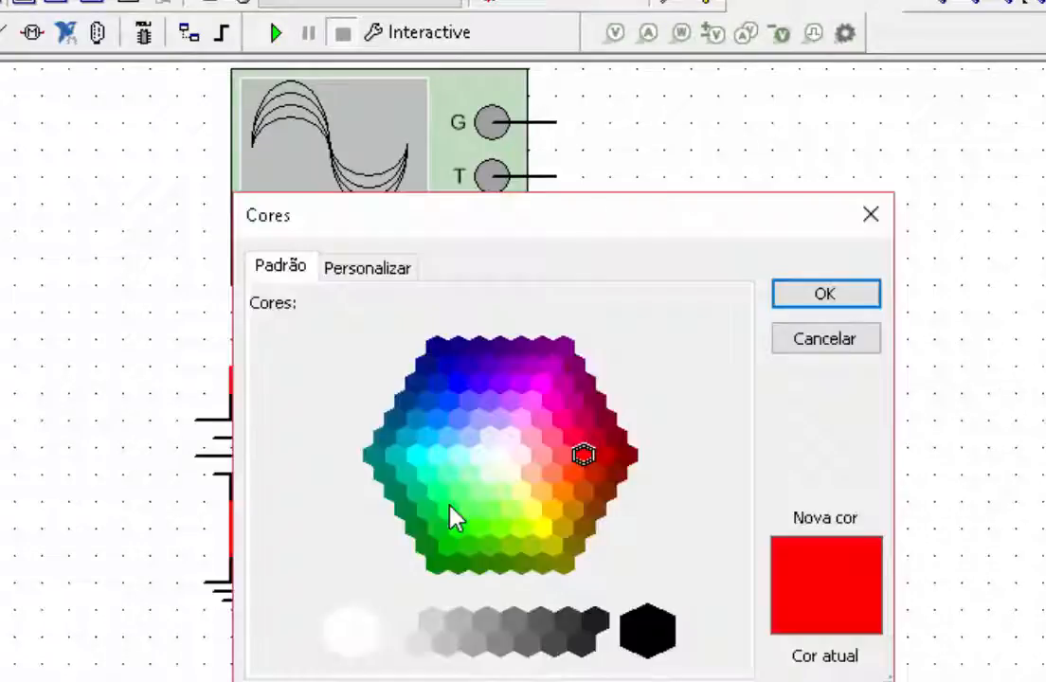
{"action": "left_click", "coordinate": [542, 383]}
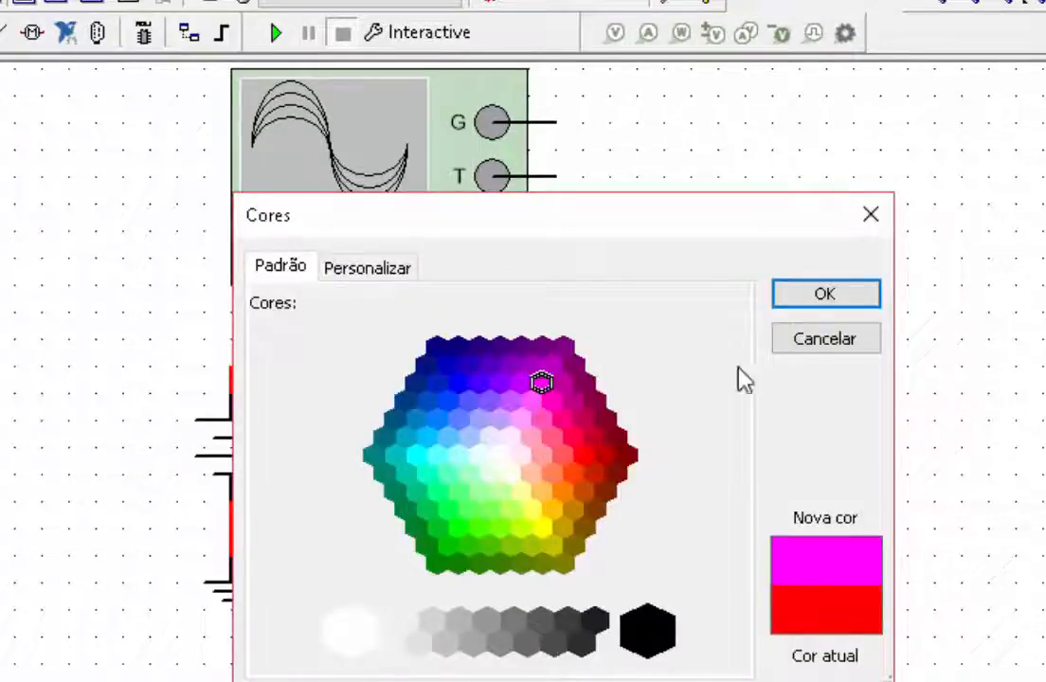
{"action": "left_click", "coordinate": [804, 301]}
{"action": "left_click", "coordinate": [697, 471]}
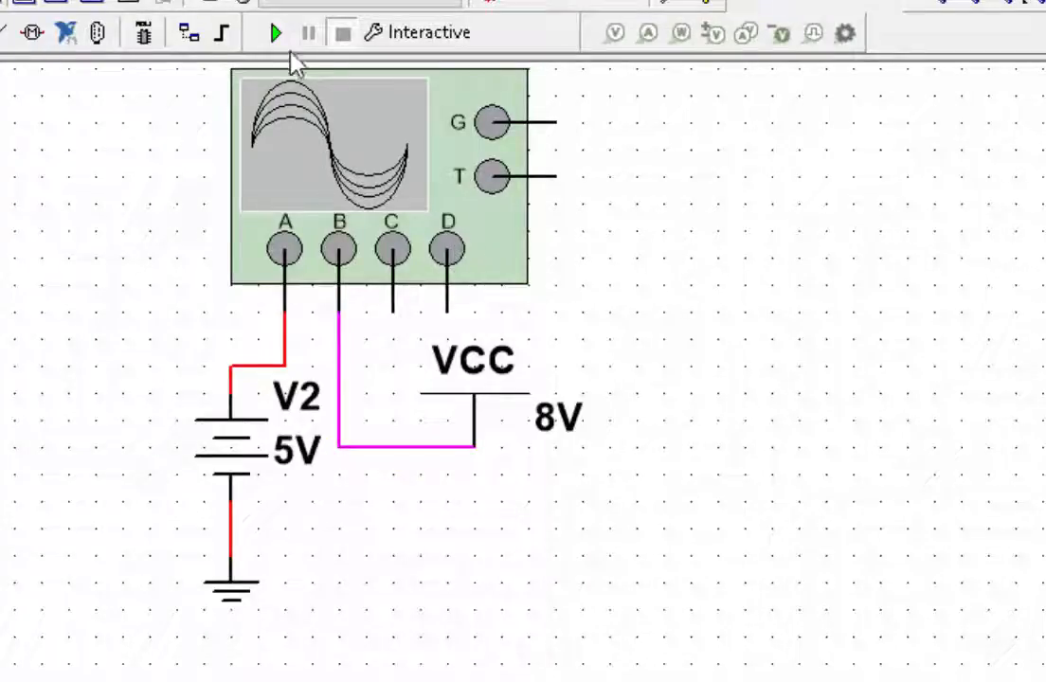
Start the interactive simulation and open the oscilloscope's display to view the two DC voltages.
{"action": "left_click", "coordinate": [278, 34]}
{"action": "double_click", "coordinate": [313, 194]}
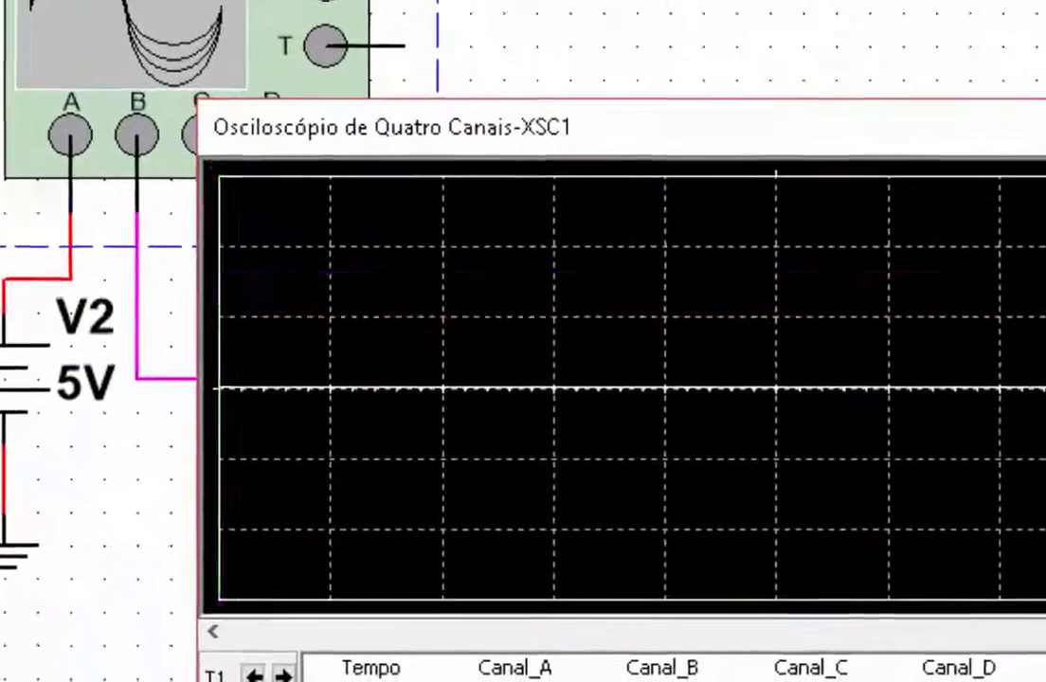
Read both DC voltages with the oscilloscope's two time cursors set apart on the traces, and close the display.
{"action": "left_click", "coordinate": [305, 32]}
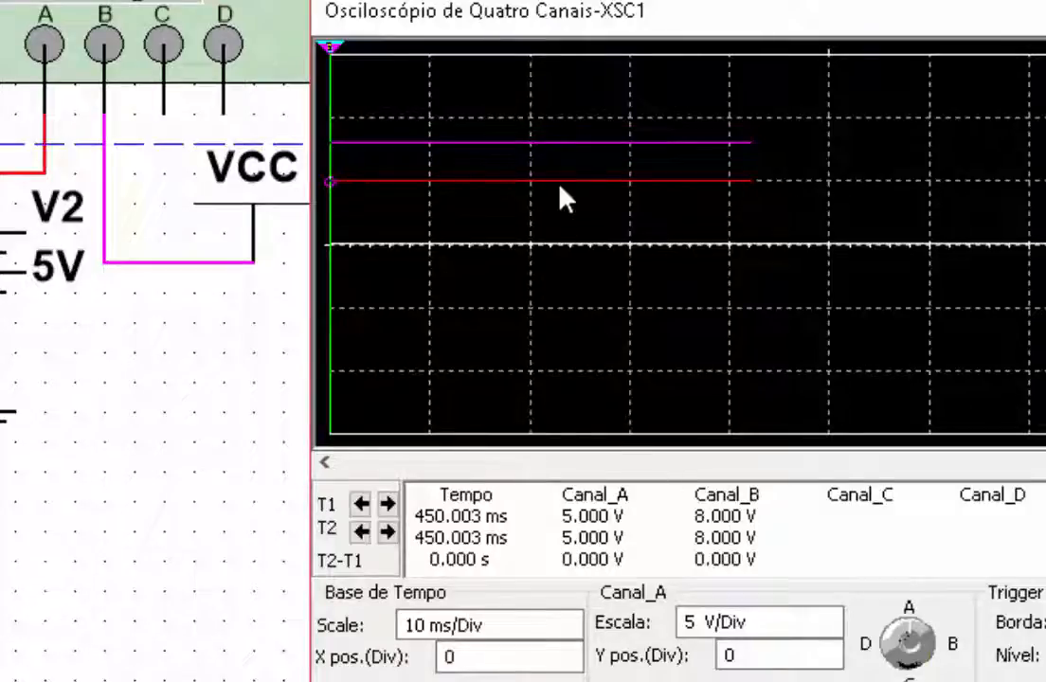
{"action": "left_click_drag", "start_coordinate": [331, 47], "coordinate": [533, 53]}
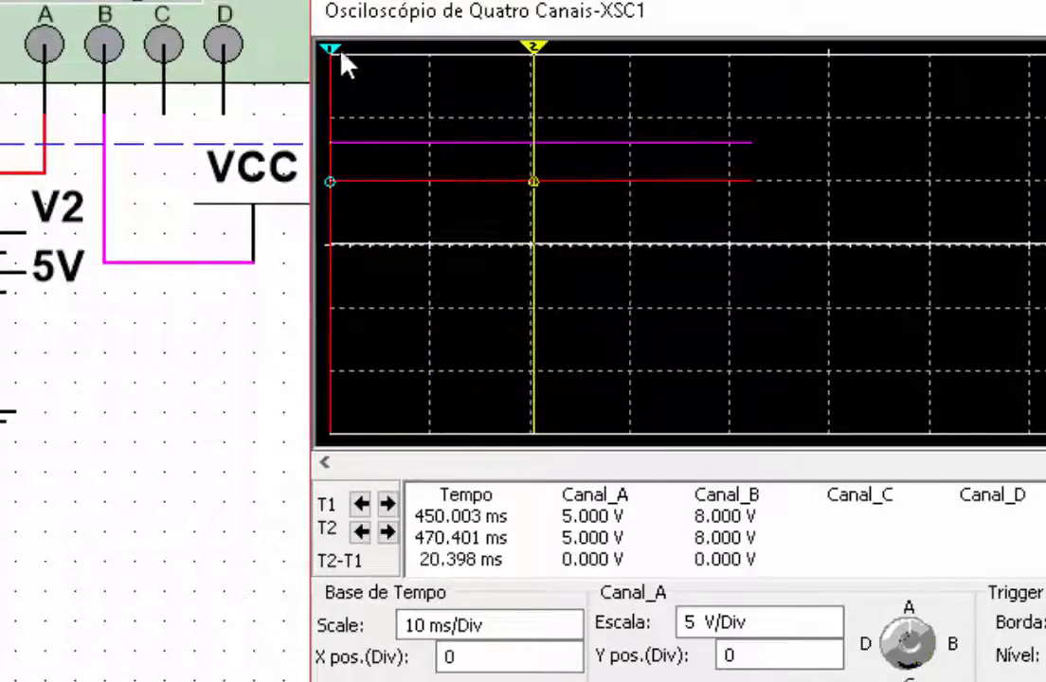
{"action": "left_click_drag", "start_coordinate": [337, 55], "coordinate": [414, 59]}
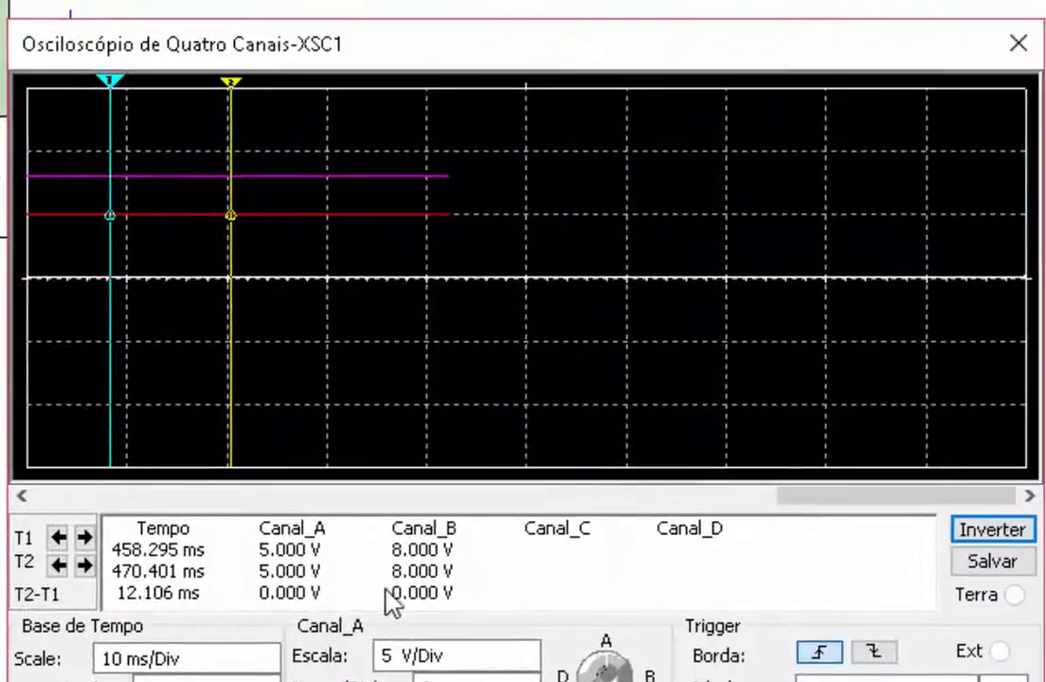
{"action": "left_click_drag", "start_coordinate": [885, 494], "coordinate": [868, 495]}
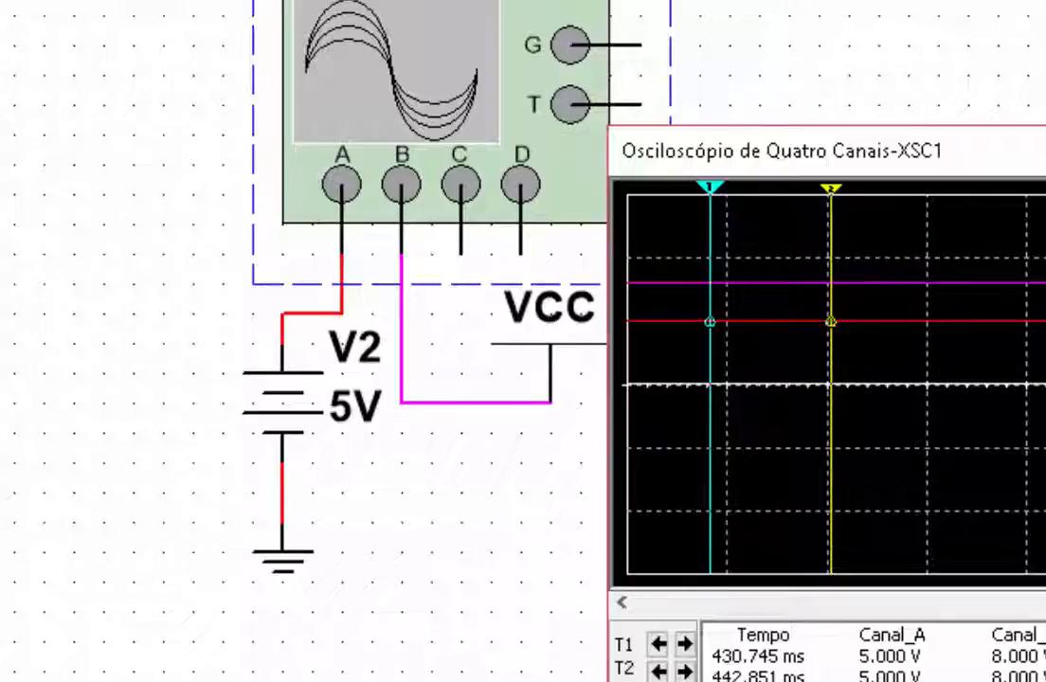
{"action": "left_click", "coordinate": [1042, 150]}
Move the interactive DC voltage source V4 up to just below the V2 and VCC circuit.
{"action": "scroll", "coordinate": [771, 290], "scroll_direction": "down", "scroll_amount": 3}
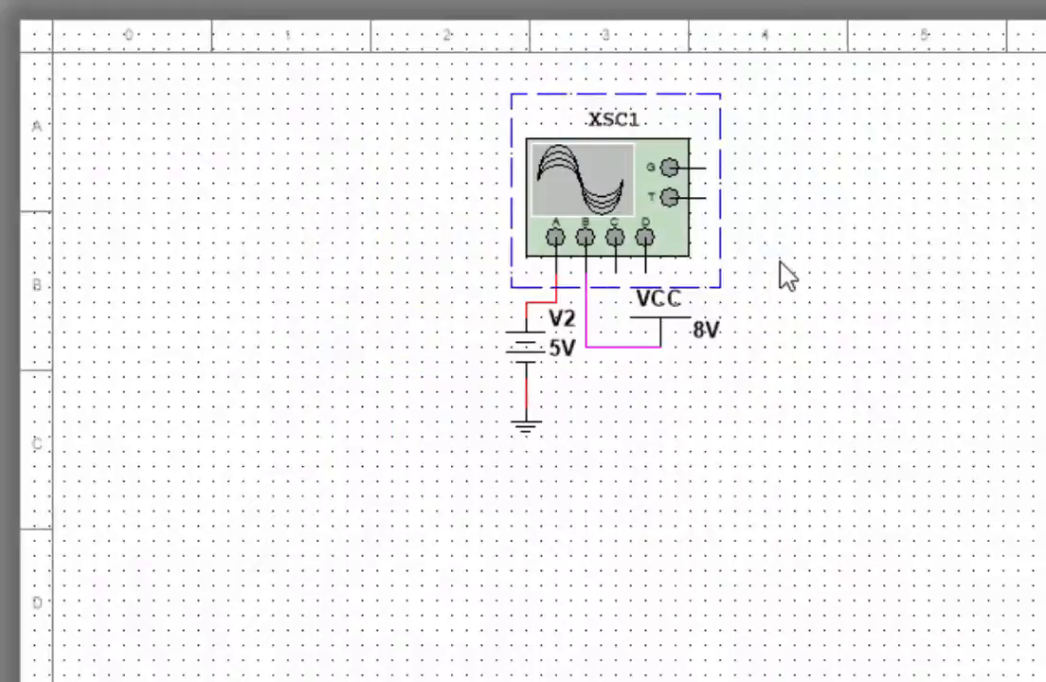
{"action": "scroll", "coordinate": [778, 265], "scroll_direction": "down", "scroll_amount": 3}
{"action": "scroll", "coordinate": [538, 677], "scroll_direction": "up", "scroll_amount": 2}
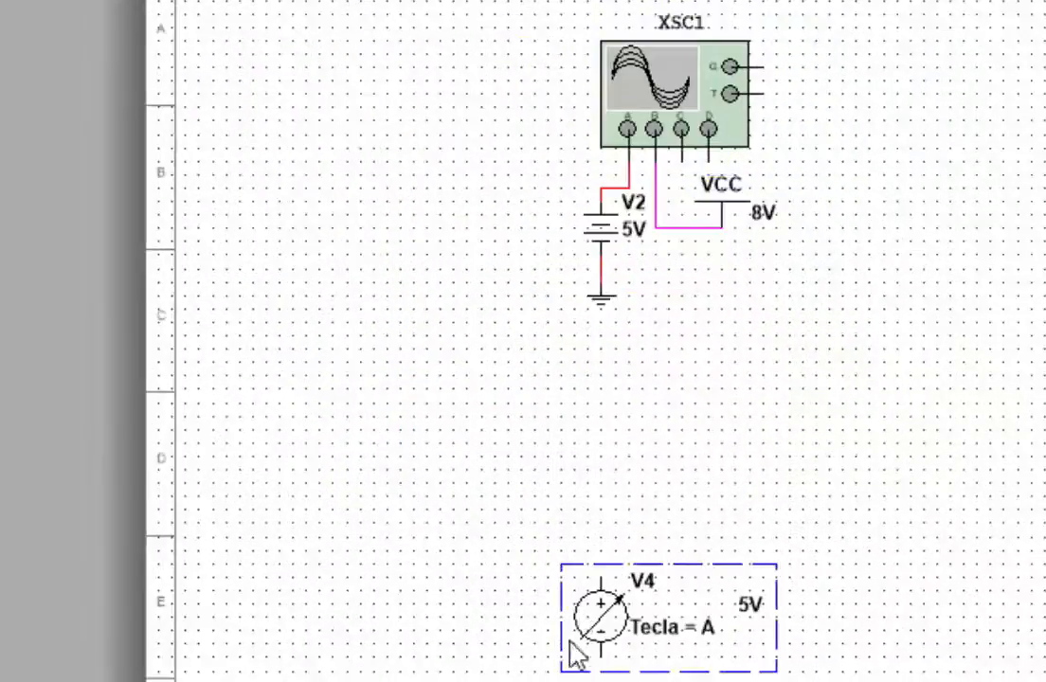
{"action": "left_click_drag", "start_coordinate": [574, 647], "coordinate": [626, 376]}
{"action": "left_click", "coordinate": [835, 330]}
Stop the simulation and delete the V2 and VCC sources, keeping the ground symbol.
{"action": "left_click", "coordinate": [209, 19]}
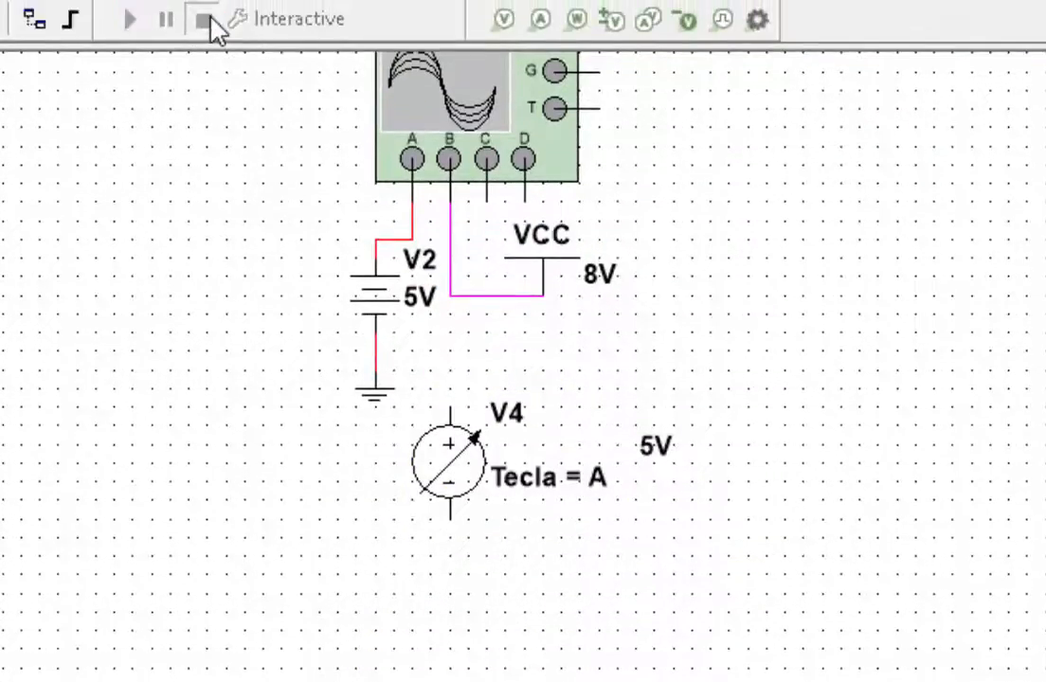
{"action": "left_click_drag", "start_coordinate": [657, 321], "coordinate": [271, 260]}
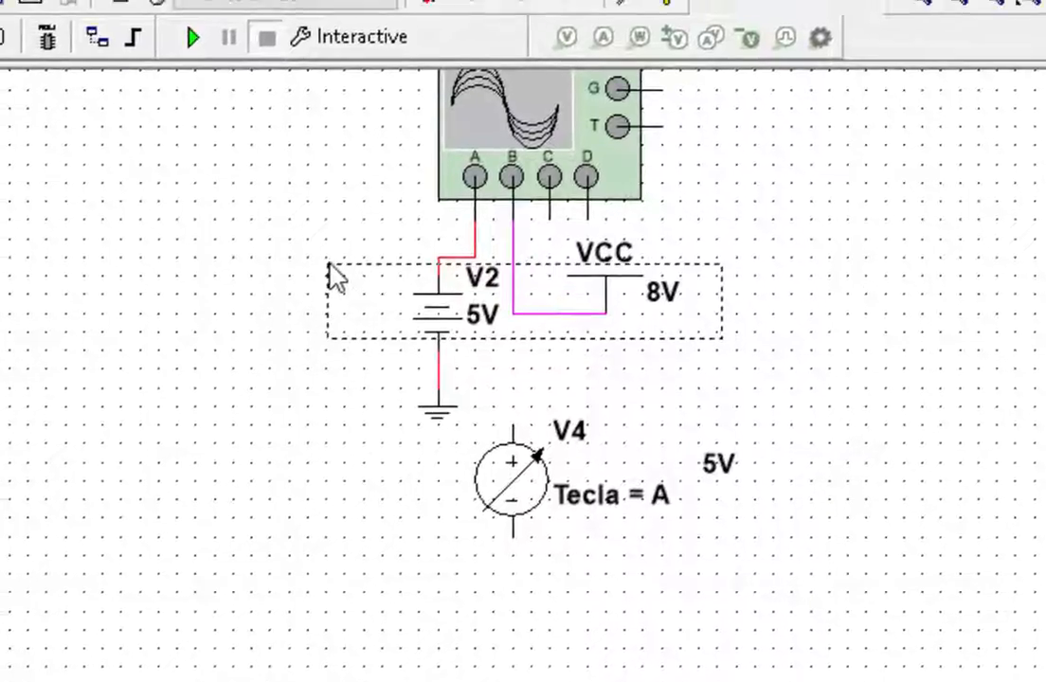
{"action": "left_click_drag", "start_coordinate": [331, 277], "coordinate": [329, 277]}
{"action": "key", "text": "Delete"}
Place V4 beneath the oscilloscope and connect its positive terminal to channel A and its negative terminal to ground.
{"action": "mouse_move", "coordinate": [509, 478]}
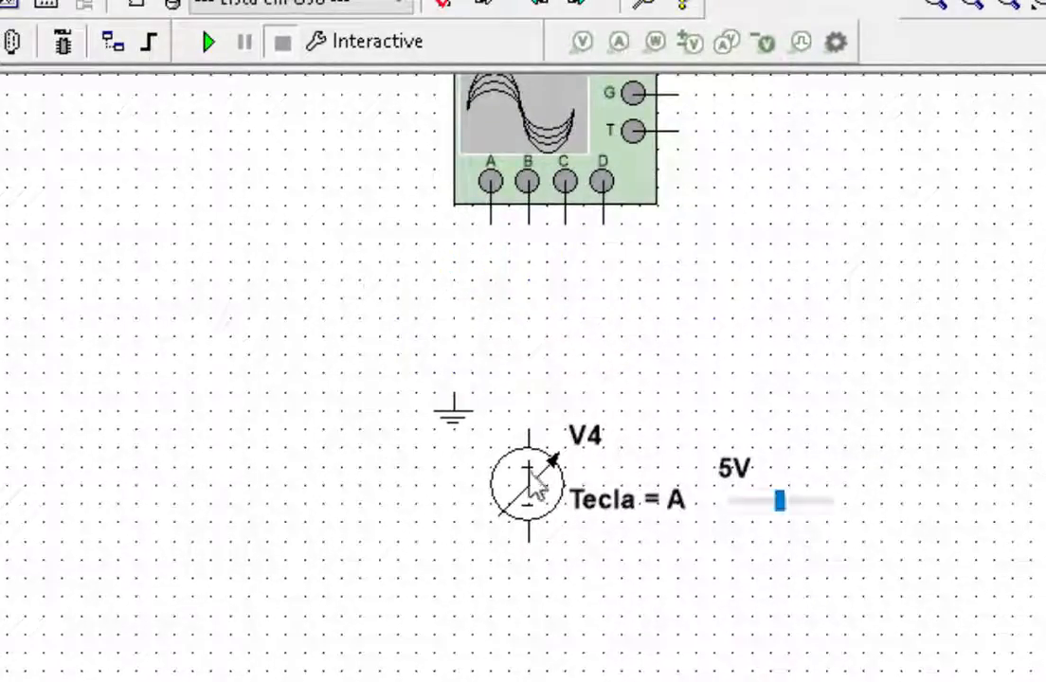
{"action": "left_click_drag", "start_coordinate": [542, 498], "coordinate": [499, 314]}
{"action": "scroll", "coordinate": [445, 209], "scroll_direction": "up", "scroll_amount": 1}
{"action": "left_click_drag", "start_coordinate": [457, 460], "coordinate": [501, 443]}
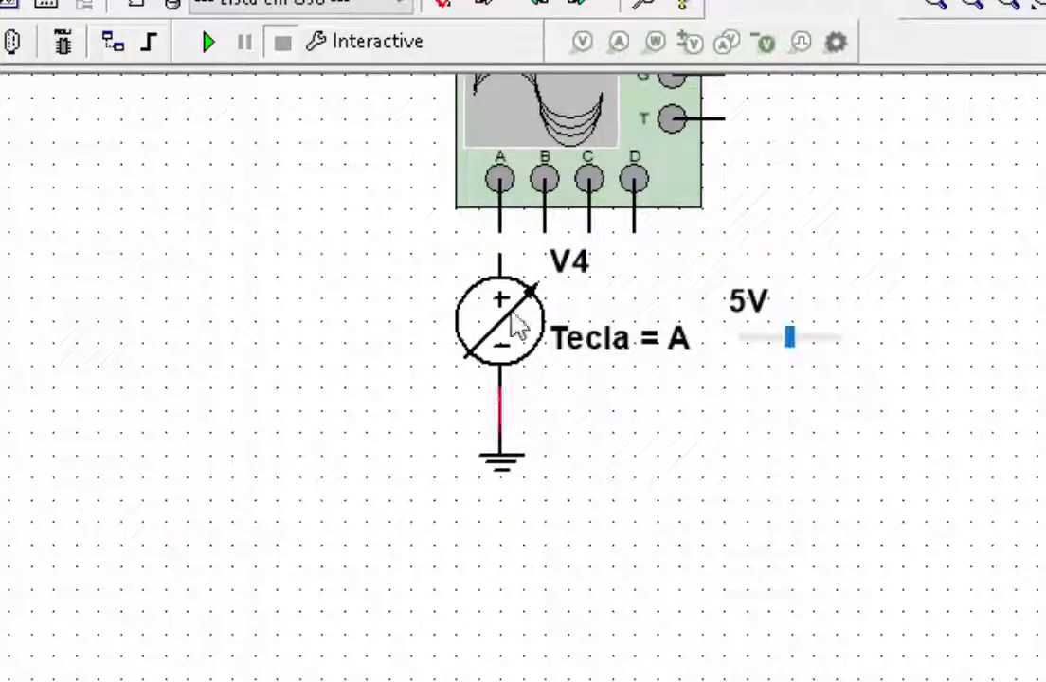
{"action": "left_click_drag", "start_coordinate": [499, 231], "coordinate": [500, 254]}
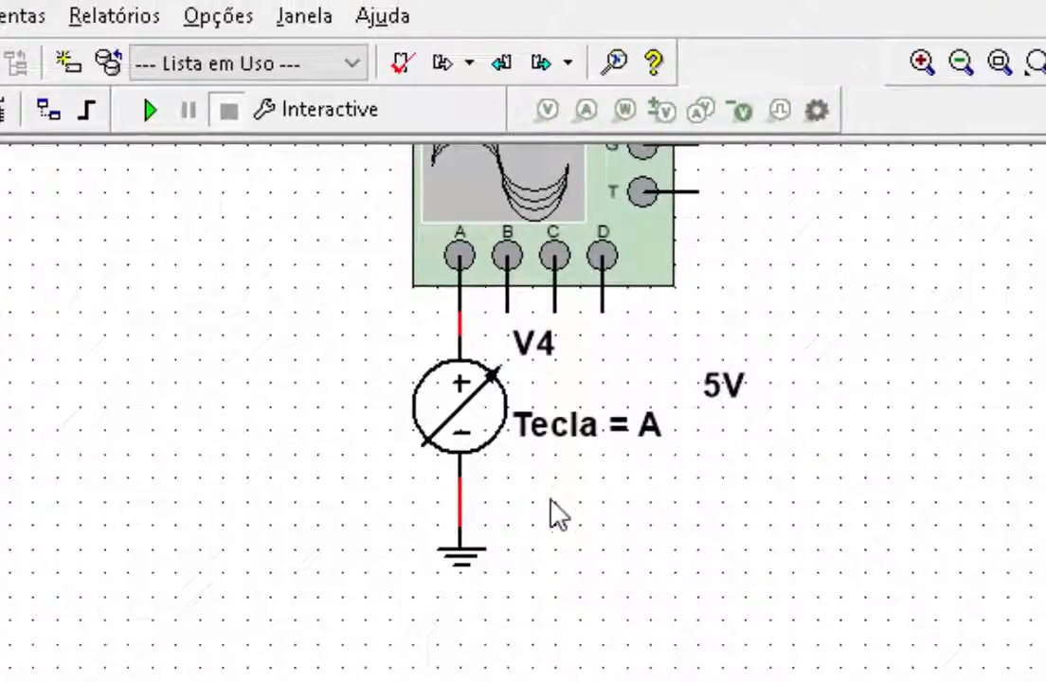
Review V4's control key, maximum value, minimum value and increment settings.
{"action": "double_click", "coordinate": [483, 401]}
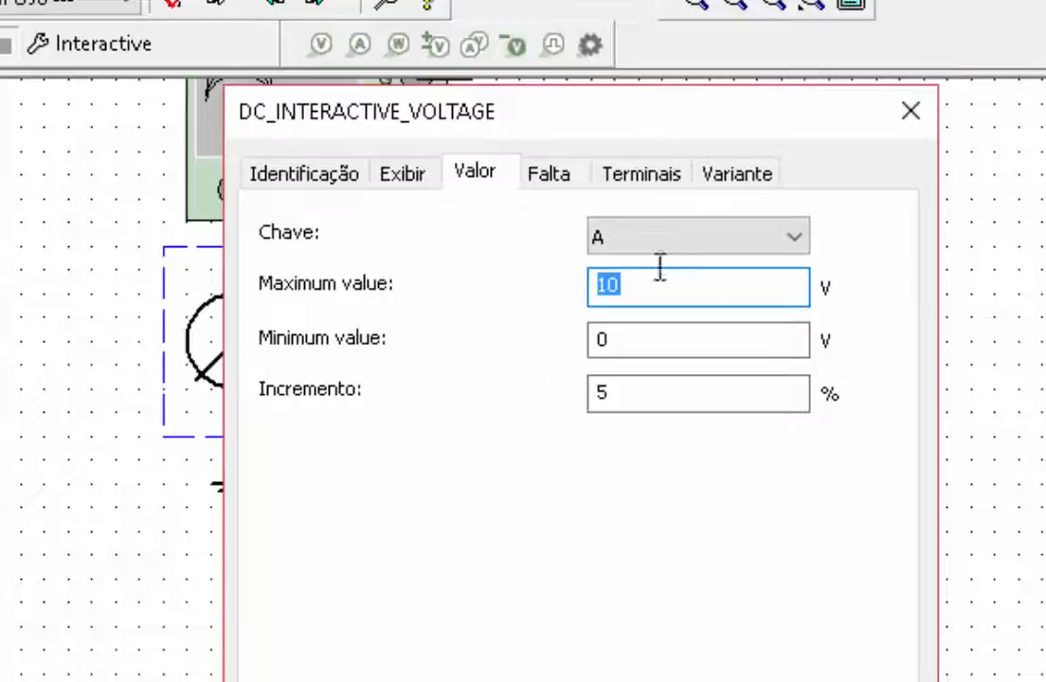
{"action": "left_click", "coordinate": [710, 248]}
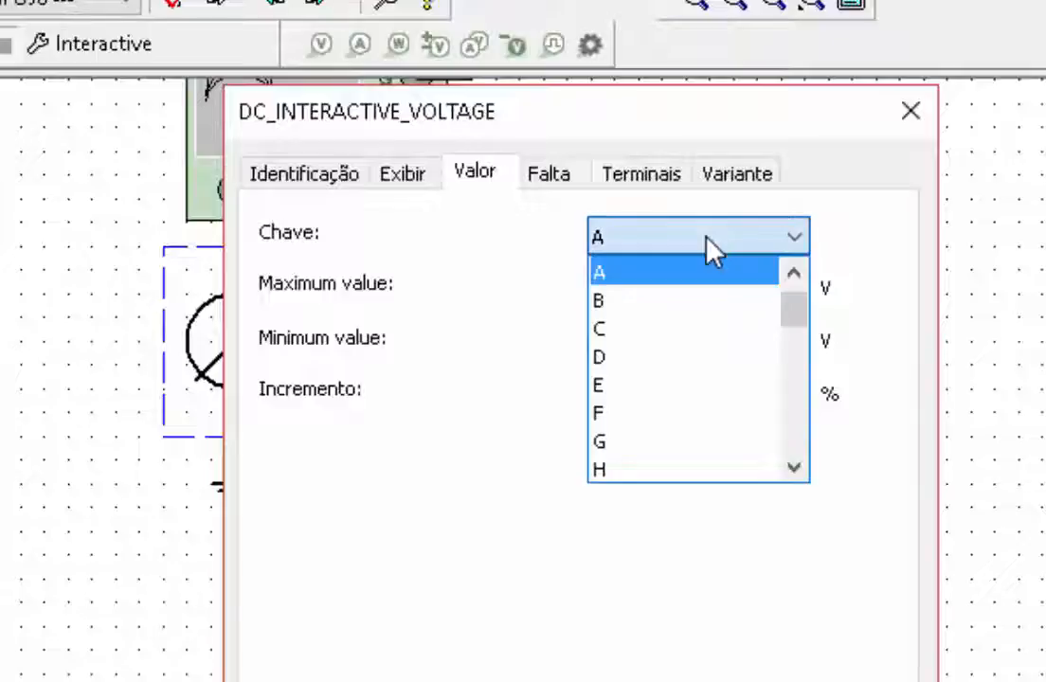
{"action": "left_click_drag", "start_coordinate": [792, 305], "coordinate": [821, 280]}
{"action": "left_click", "coordinate": [621, 305]}
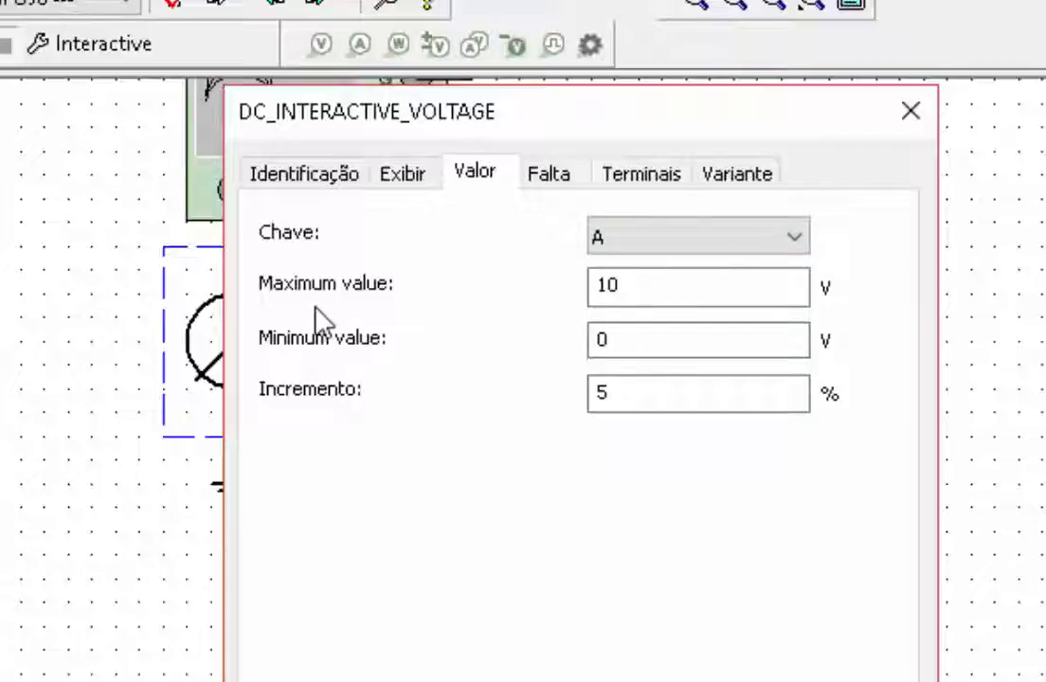
{"action": "left_click", "coordinate": [668, 296]}
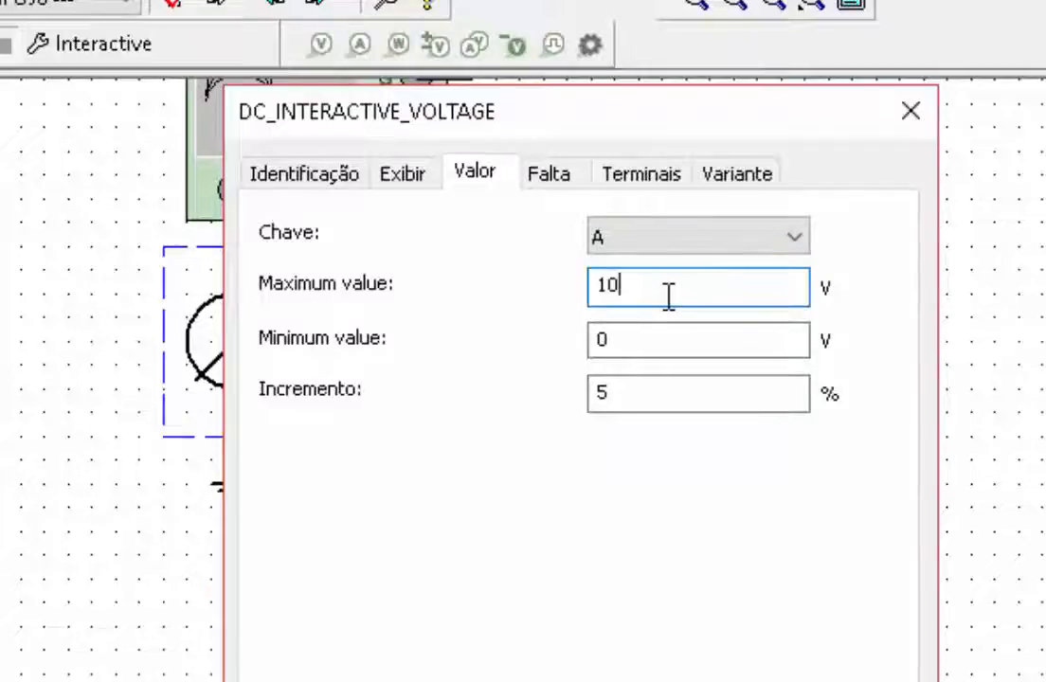
{"action": "left_click", "coordinate": [646, 341]}
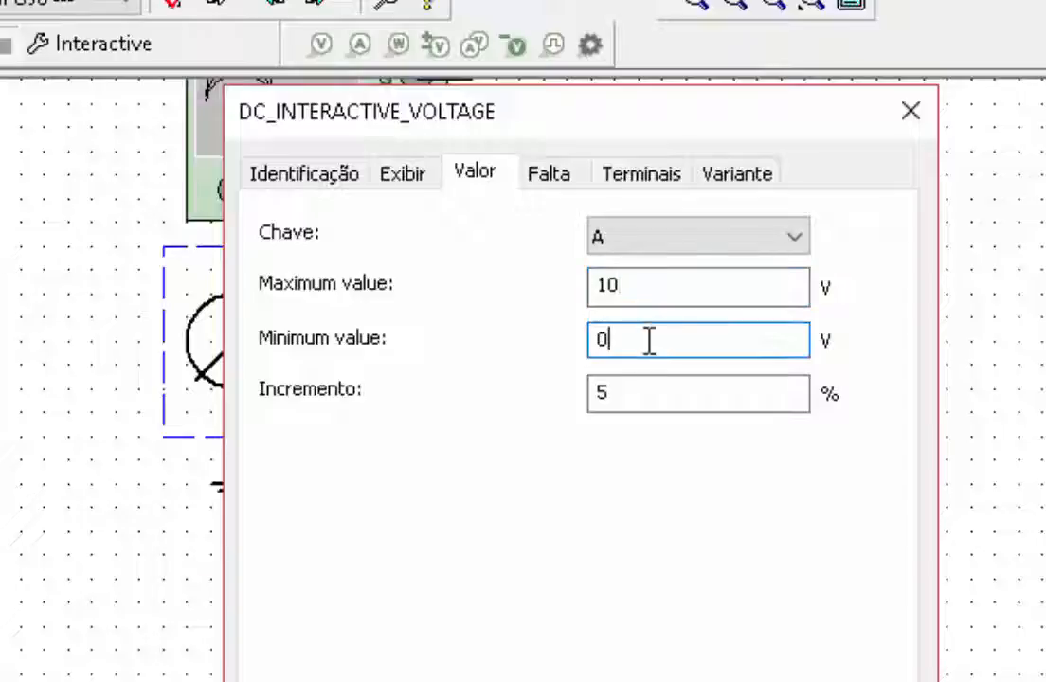
{"action": "left_click", "coordinate": [667, 384]}
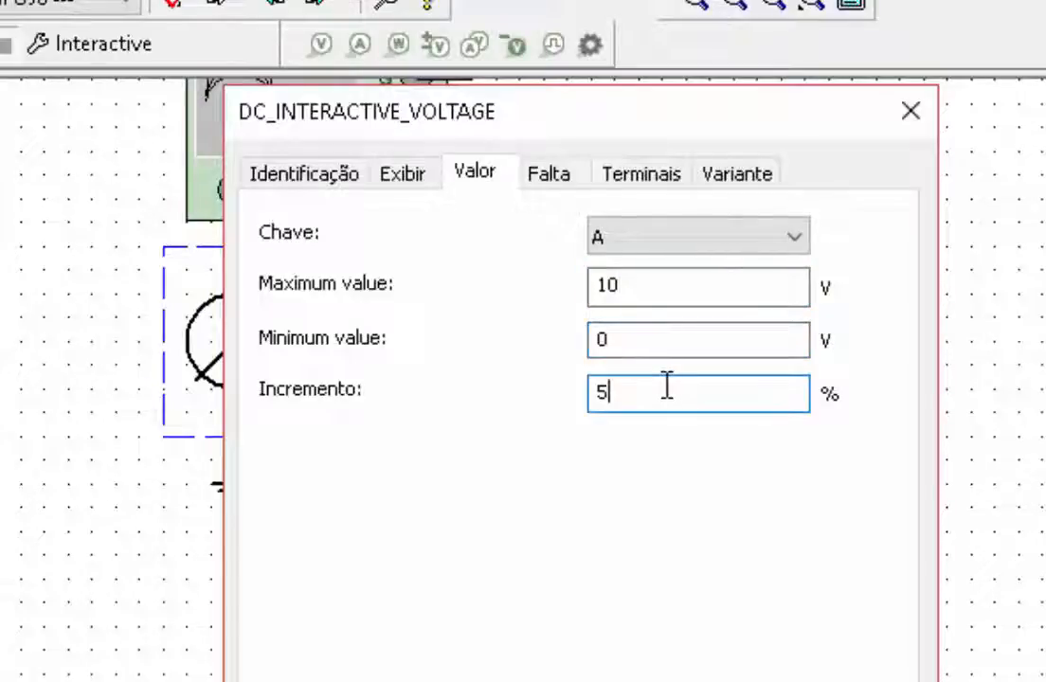
{"action": "key", "text": "Return"}
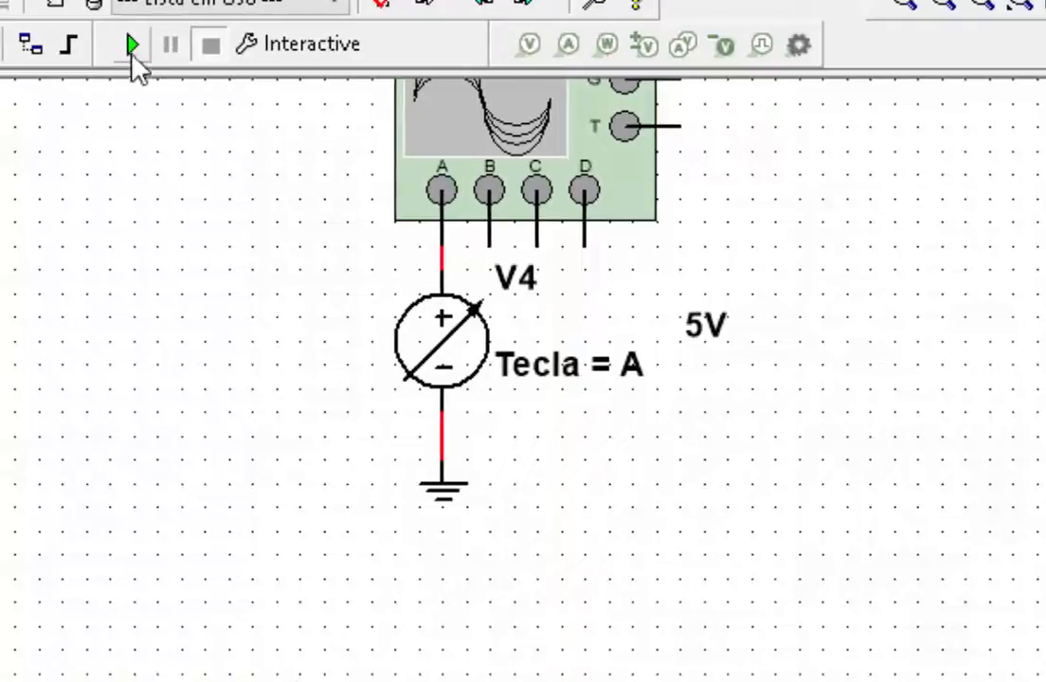
Start the interactive simulation and open XSC1's display, placing it so that V4's voltage label stays visible.
{"action": "left_click", "coordinate": [134, 46]}
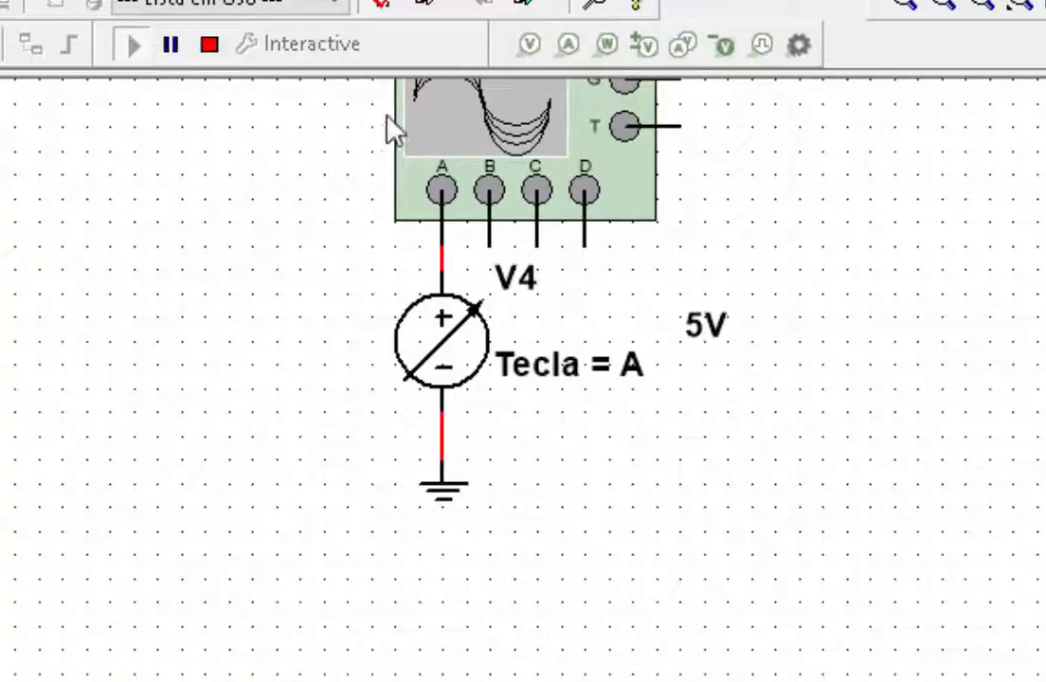
{"action": "double_click", "coordinate": [477, 127]}
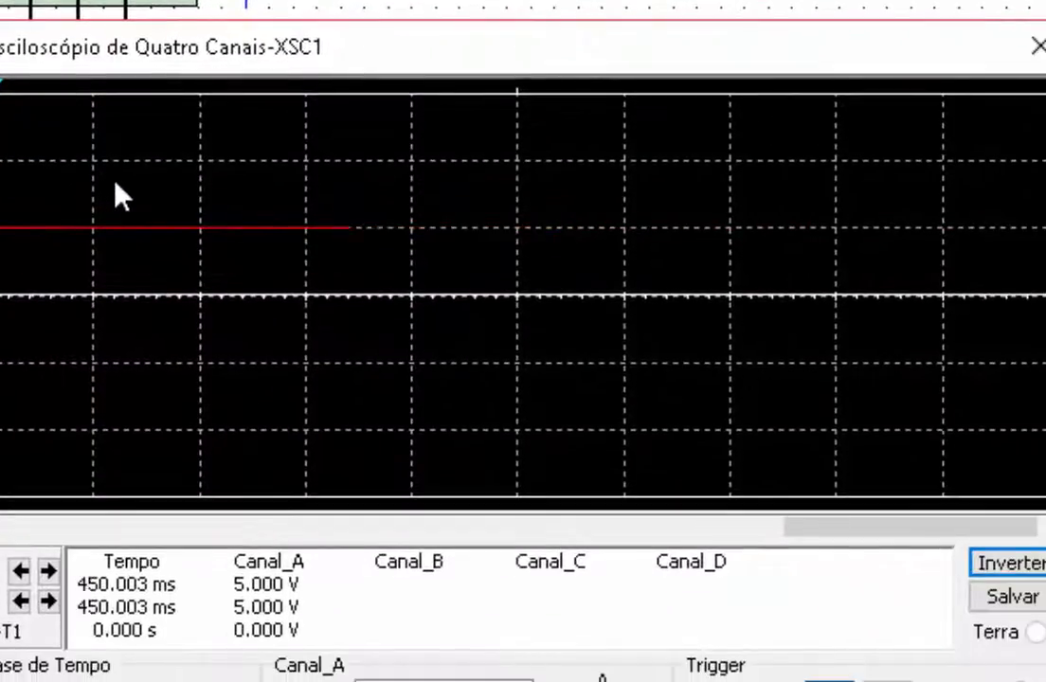
{"action": "left_click_drag", "start_coordinate": [379, 156], "coordinate": [188, 285]}
{"action": "left_click_drag", "start_coordinate": [36, 186], "coordinate": [36, 187]}
{"action": "mouse_move", "coordinate": [281, 129]}
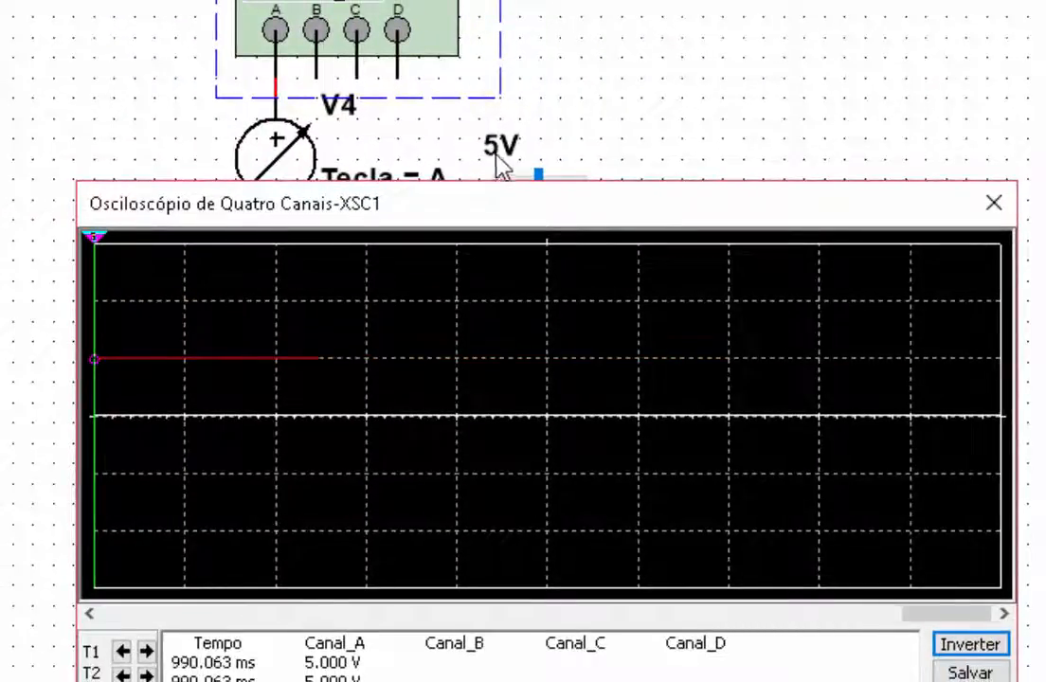
Raise V4's voltage step by step to 10 V during the simulation, and close the oscilloscope display after reviewing the trace.
{"action": "left_click", "coordinate": [731, 87]}
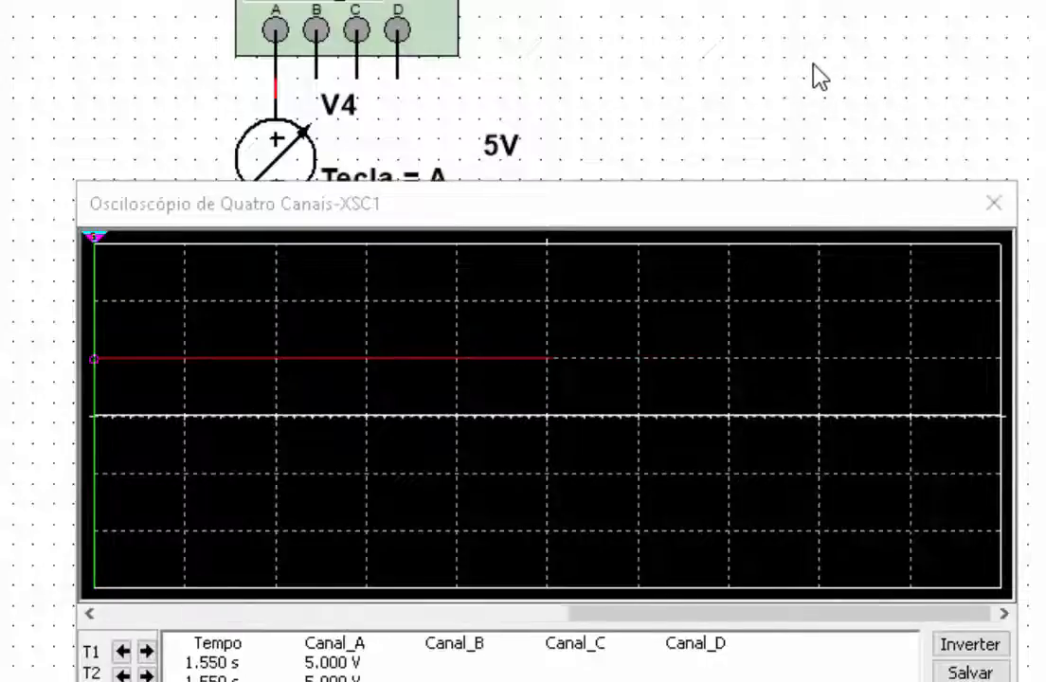
{"action": "key", "text": "a"}
{"action": "key", "text": "a"}
{"action": "key", "text": "a"}
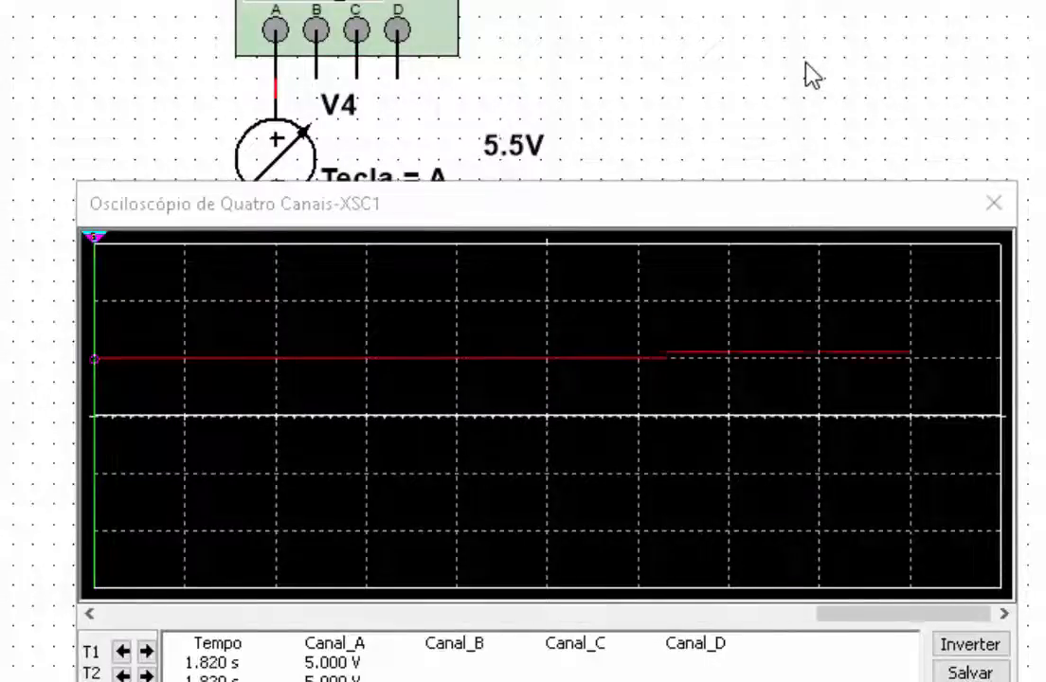
{"action": "key", "text": "a"}
{"action": "key", "text": "a"}
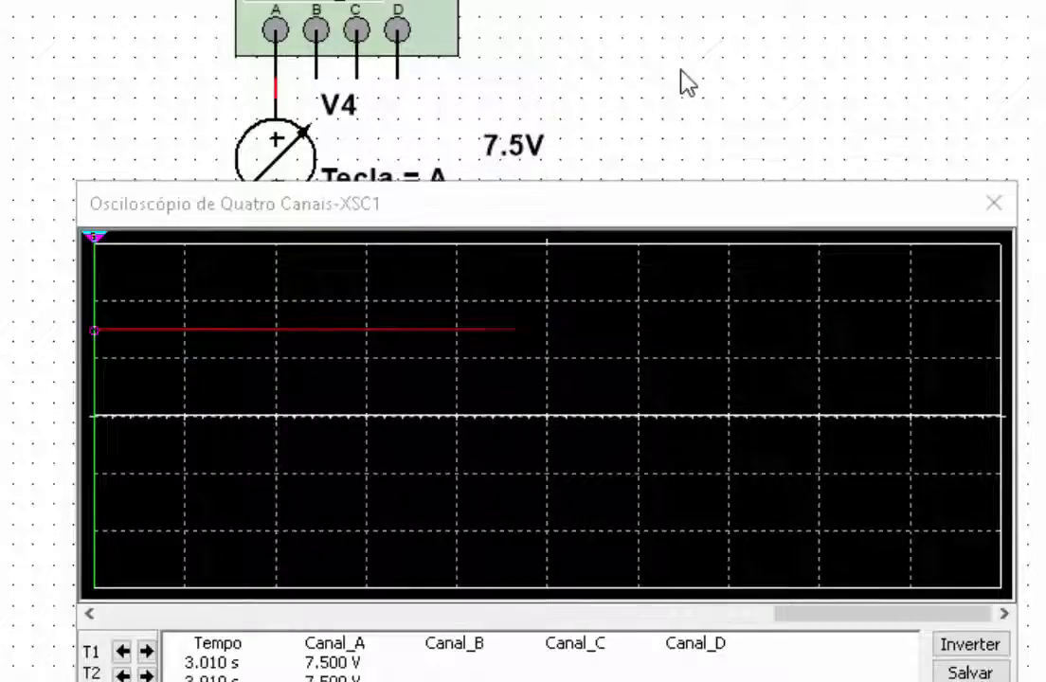
{"action": "key", "text": "a"}
{"action": "key", "text": "a"}
{"action": "key", "text": "a"}
{"action": "key", "text": "a"}
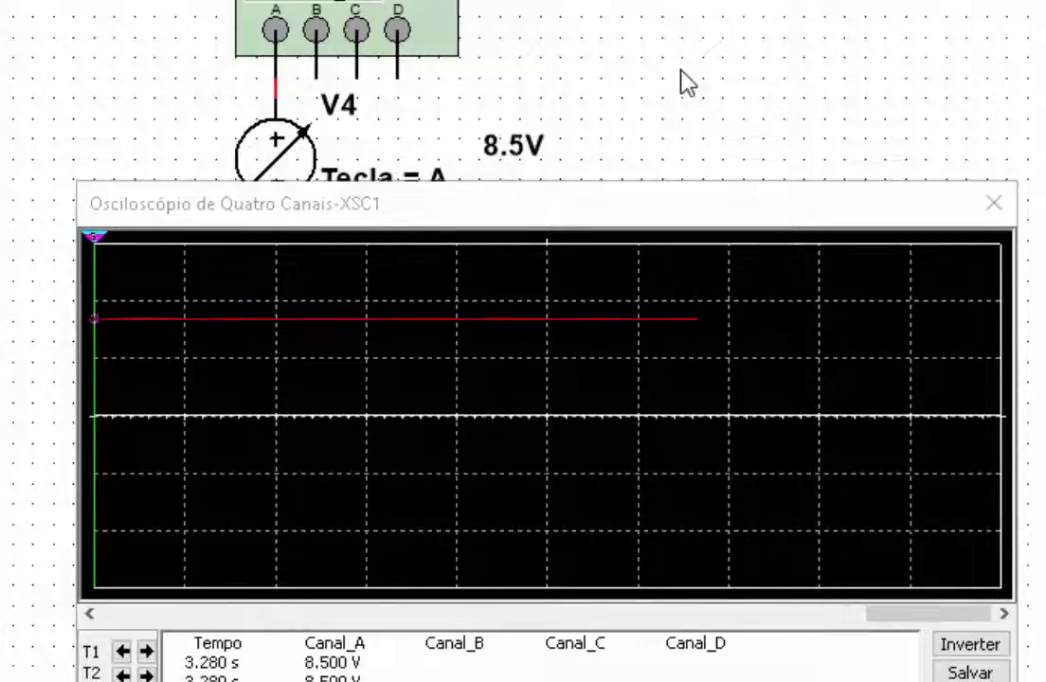
{"action": "key", "text": "a"}
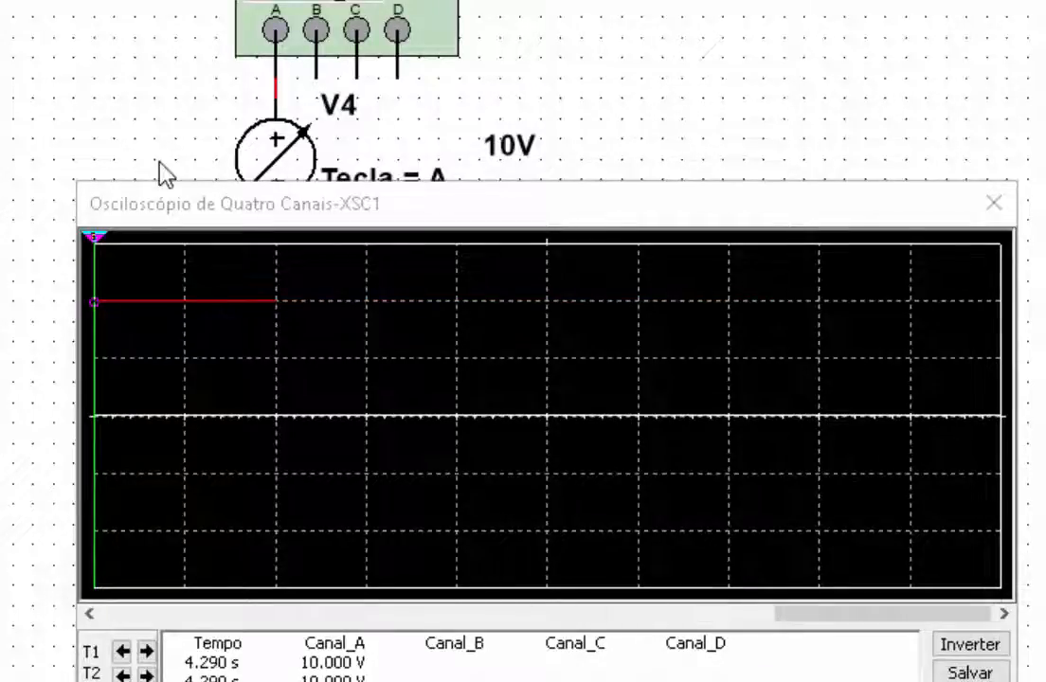
{"action": "left_click_drag", "start_coordinate": [905, 614], "coordinate": [742, 644]}
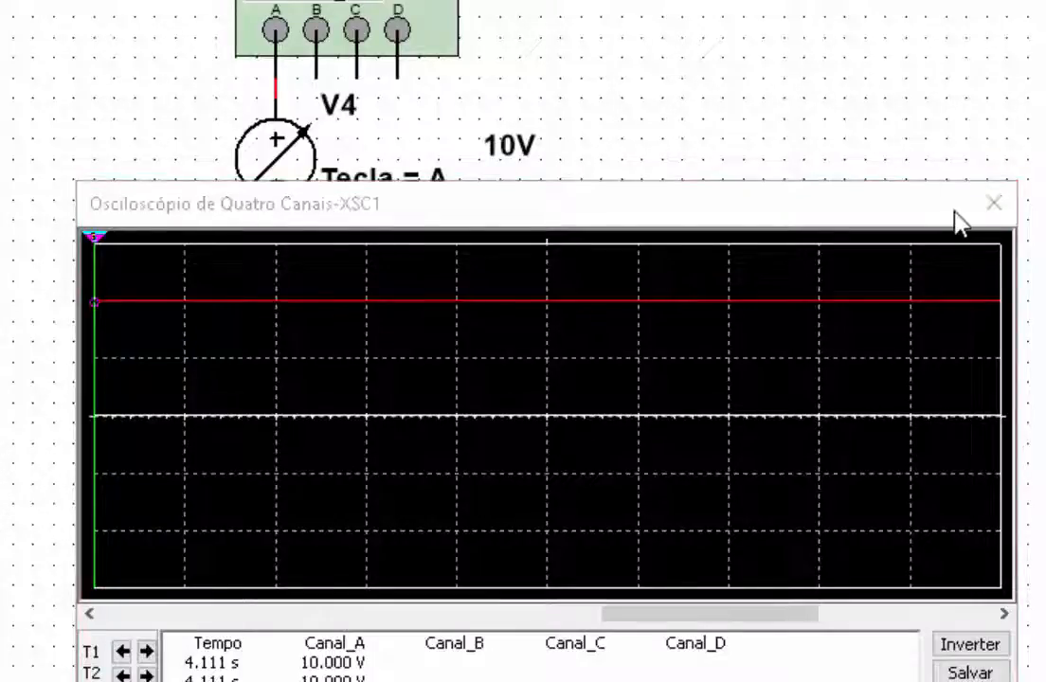
{"action": "left_click", "coordinate": [994, 203]}
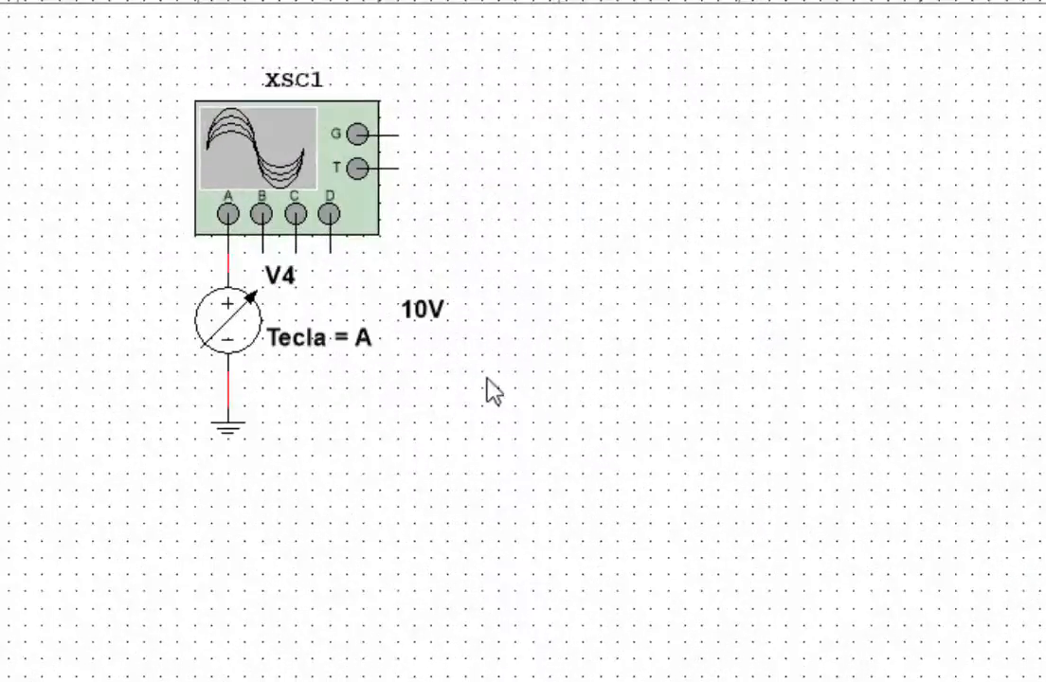